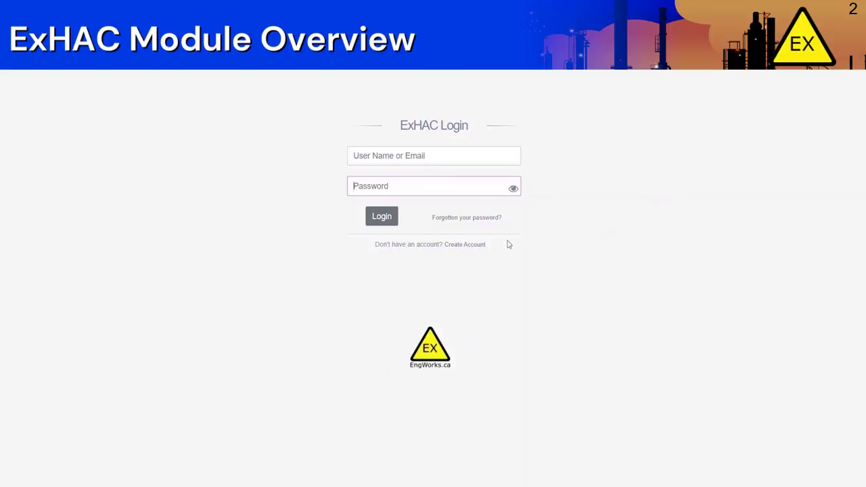
Glance at the Create Account form, return, and log in with the browser's saved credentials.
{"action": "left_click", "coordinate": [470, 247]}
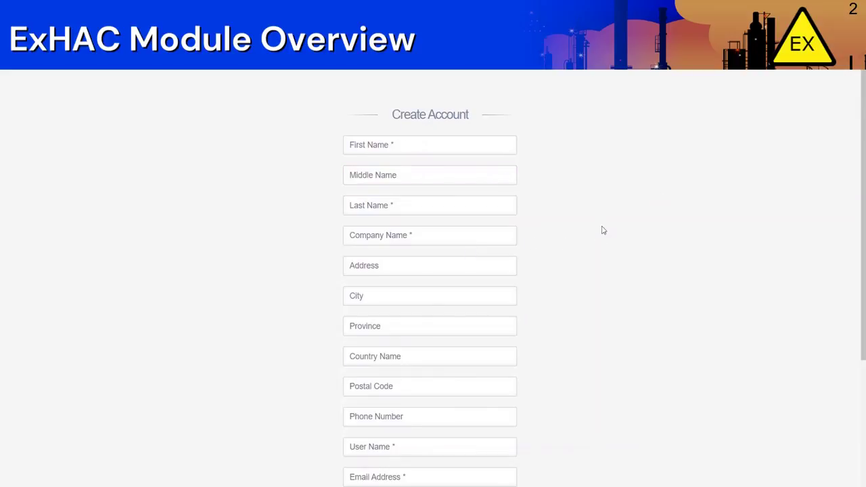
{"action": "scroll", "coordinate": [603, 229], "scroll_direction": "down", "scroll_amount": 3}
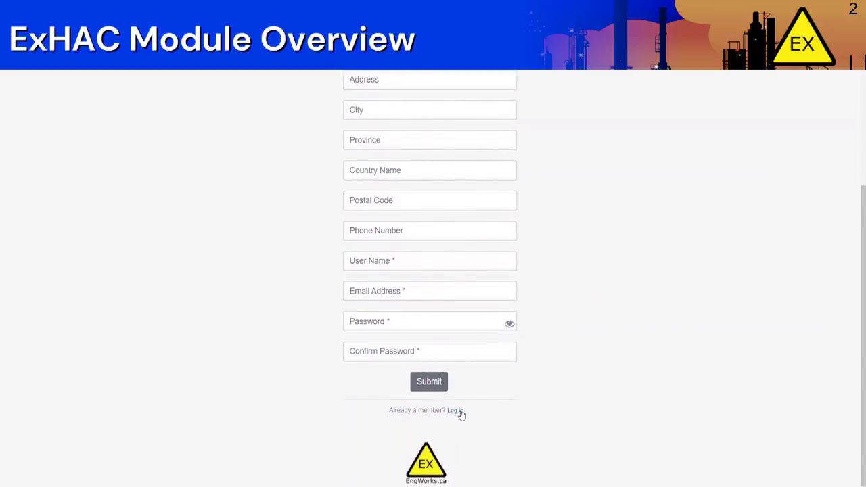
{"action": "left_click", "coordinate": [455, 411]}
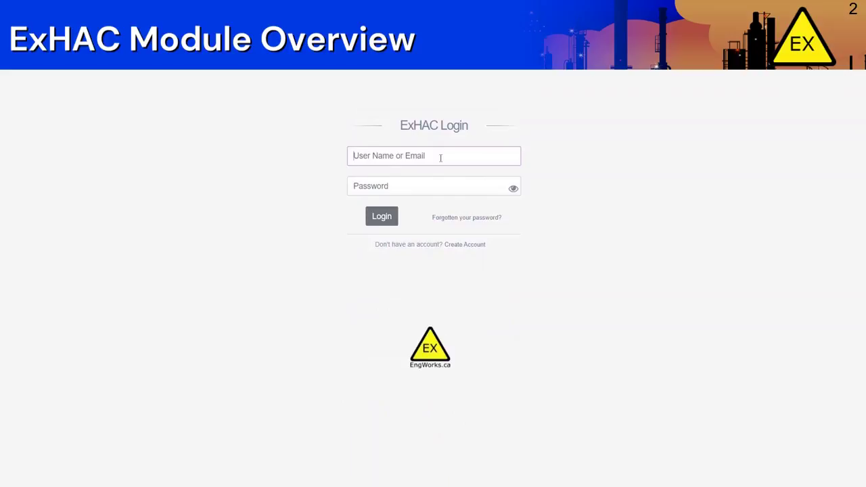
{"action": "left_click", "coordinate": [418, 178]}
{"action": "left_click", "coordinate": [391, 225]}
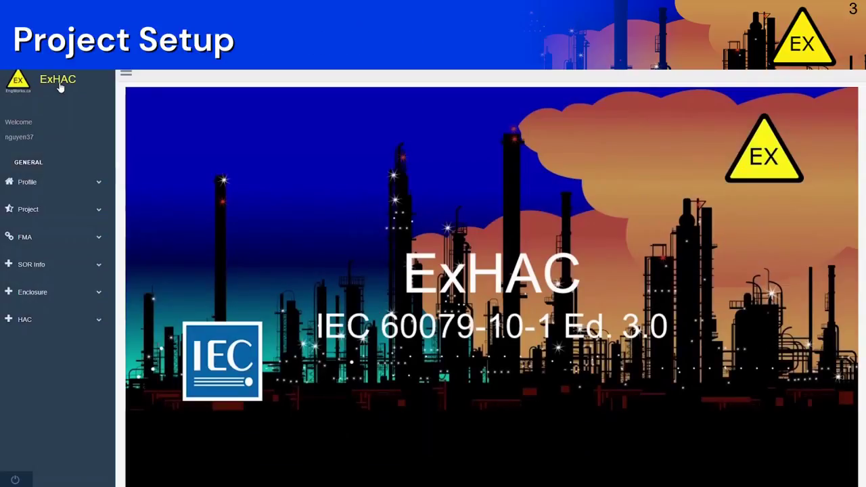
Open Create Project from the Profile > Project sidebar menu.
{"action": "left_click", "coordinate": [71, 181]}
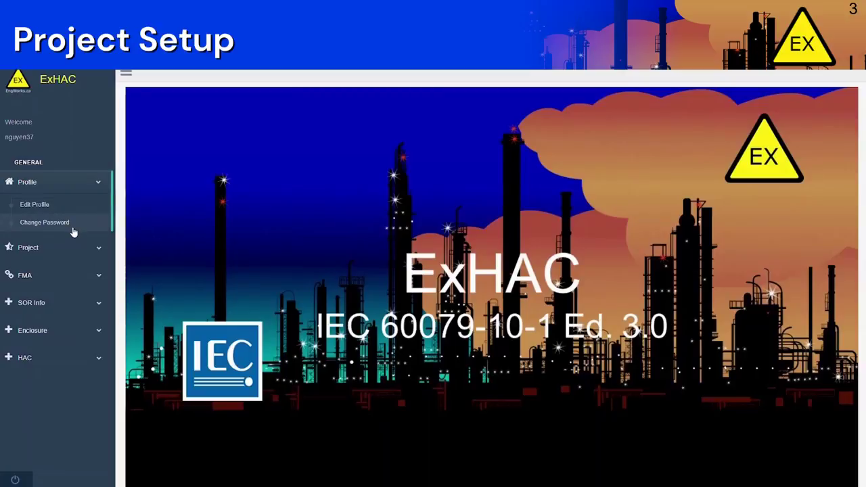
{"action": "left_click", "coordinate": [71, 248]}
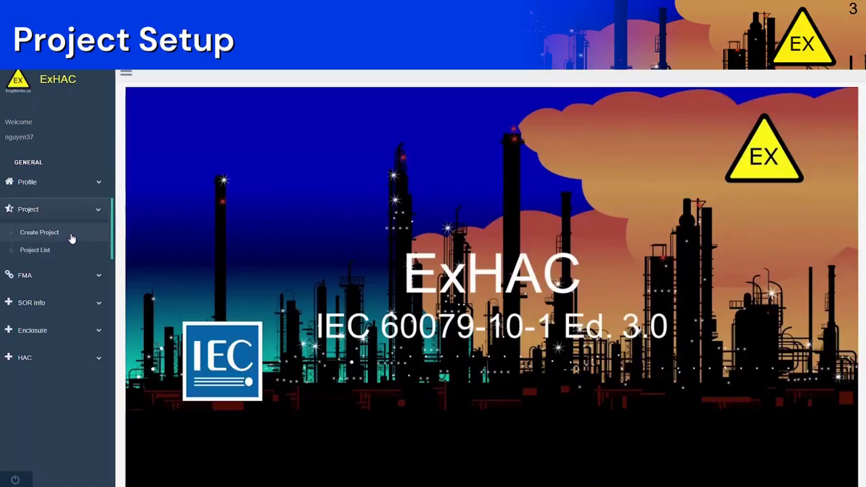
{"action": "left_click", "coordinate": [68, 233]}
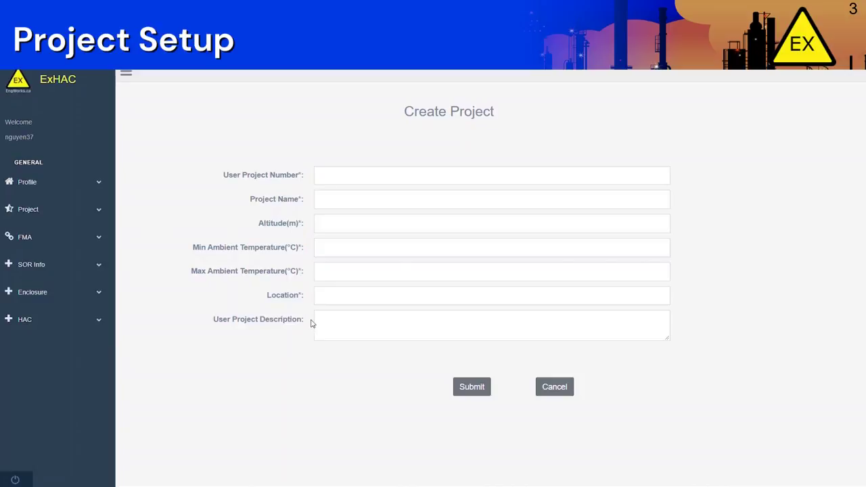
Enter project number 1, name 'ExHAC Chapter 4 Demo' and altitude 500.0 m.
{"action": "left_click", "coordinate": [350, 174]}
{"action": "type", "text": "1"}
{"action": "key", "text": "Tab"}
{"action": "type", "text": "ExHAC Chapter 4 Demo"}
{"action": "key", "text": "Tab"}
{"action": "type", "text": "500.0"}
Set ambient temperatures -40.00 to 40 °C and location Refinery, then submit the project.
{"action": "key", "text": "Tab"}
{"action": "type", "text": "-40.00"}
{"action": "key", "text": "Tab"}
{"action": "type", "text": "40"}
{"action": "key", "text": "Tab"}
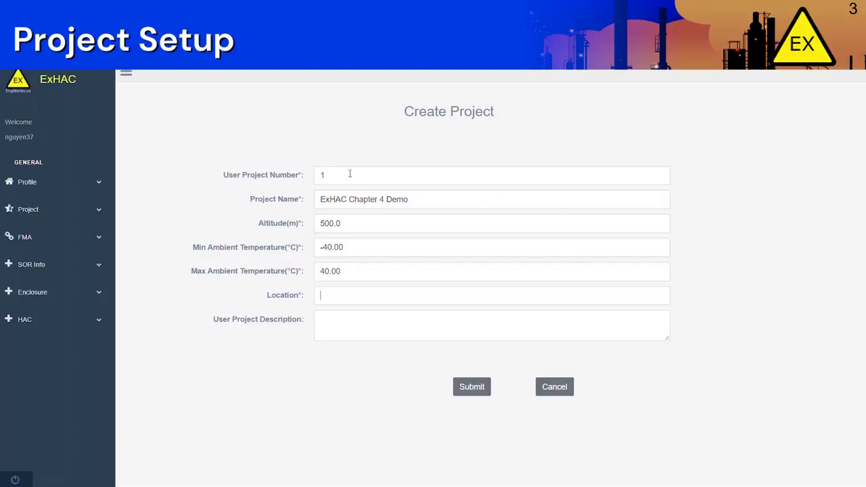
{"action": "type", "text": "Refinery"}
{"action": "left_click", "coordinate": [482, 387]}
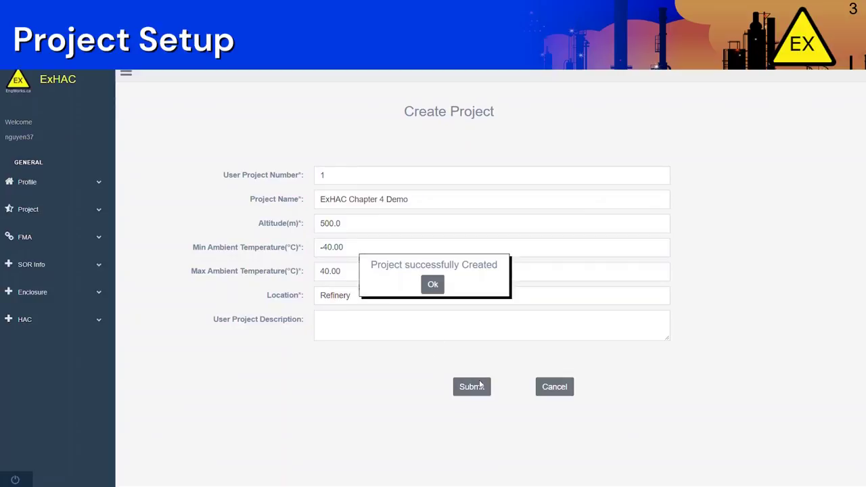
{"action": "left_click", "coordinate": [431, 287]}
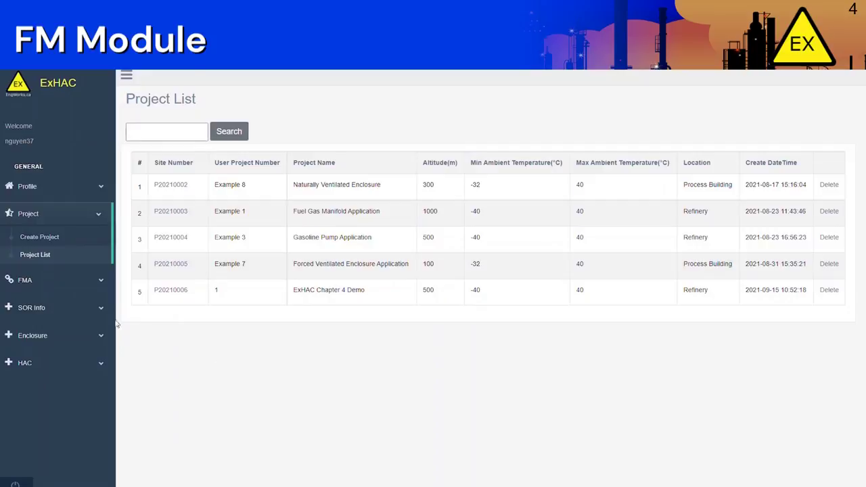
Expand the FMA (flammable mixture analysis) menu in the sidebar.
{"action": "left_click", "coordinate": [67, 285]}
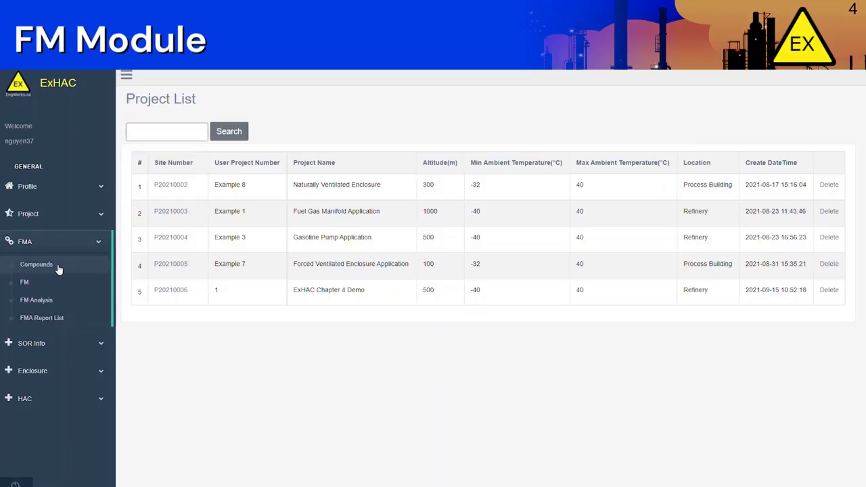
Browse the FMA Compounds tables and start a new custom compound.
{"action": "left_click", "coordinate": [58, 270]}
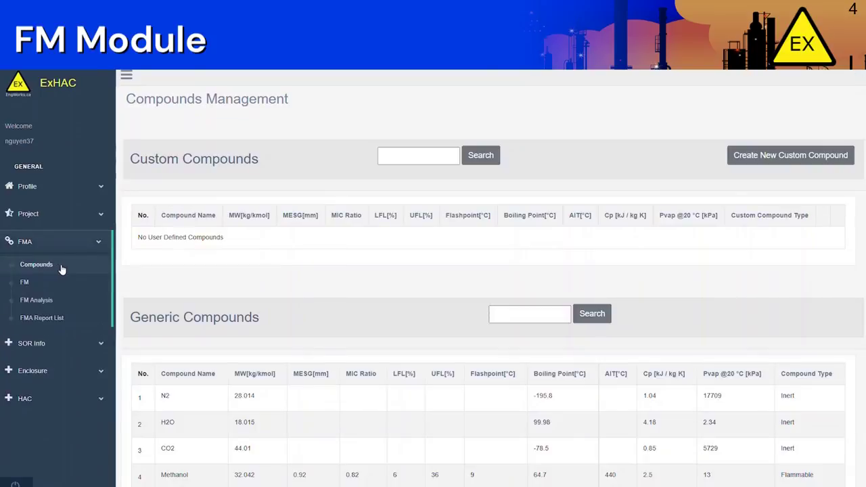
{"action": "scroll", "coordinate": [350, 420], "scroll_direction": "down", "scroll_amount": 2}
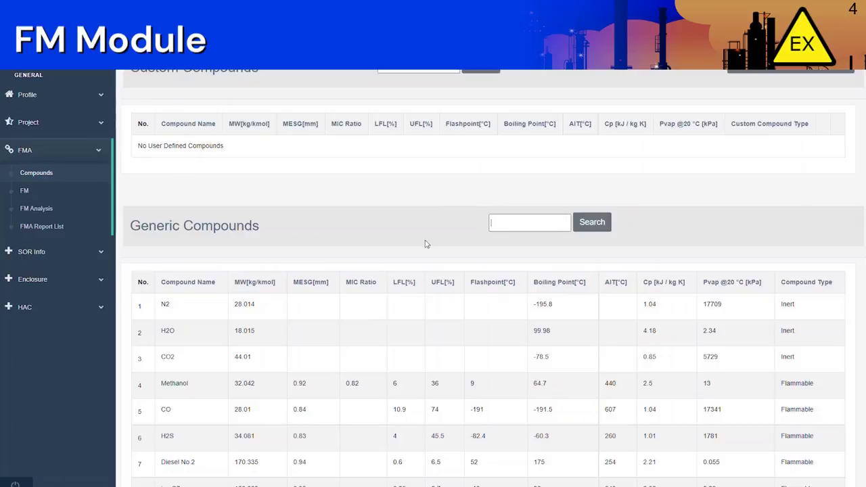
{"action": "scroll", "coordinate": [379, 286], "scroll_direction": "up", "scroll_amount": 2}
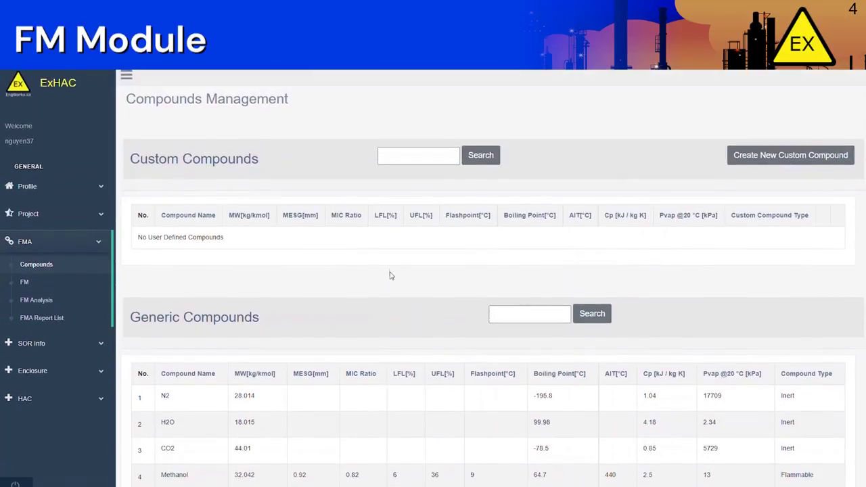
{"action": "left_click", "coordinate": [799, 158]}
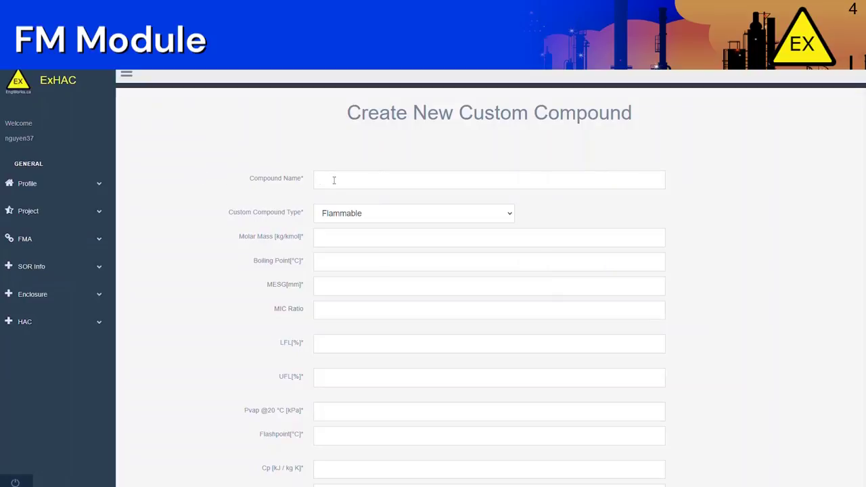
Enter name Ammonia, molar mass 17.031, LFL 15.00 % and UFL 28.00 %.
{"action": "type", "text": "Ammonia"}
{"action": "key", "text": "Tab"}
{"action": "key", "text": "Tab"}
{"action": "type", "text": "17.031"}
{"action": "type", "text": "."}
{"action": "type", "text": "00"}
{"action": "type", "text": "3.1"}
{"action": "type", "text": "8"}
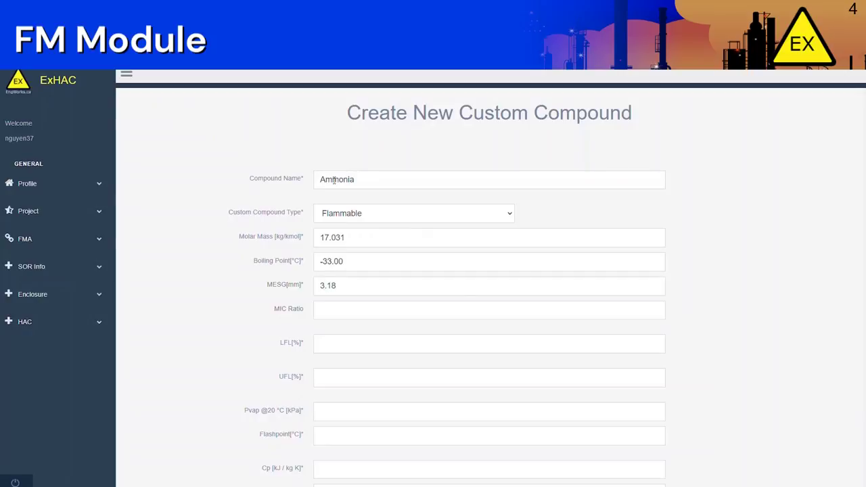
{"action": "type", "text": "6.85"}
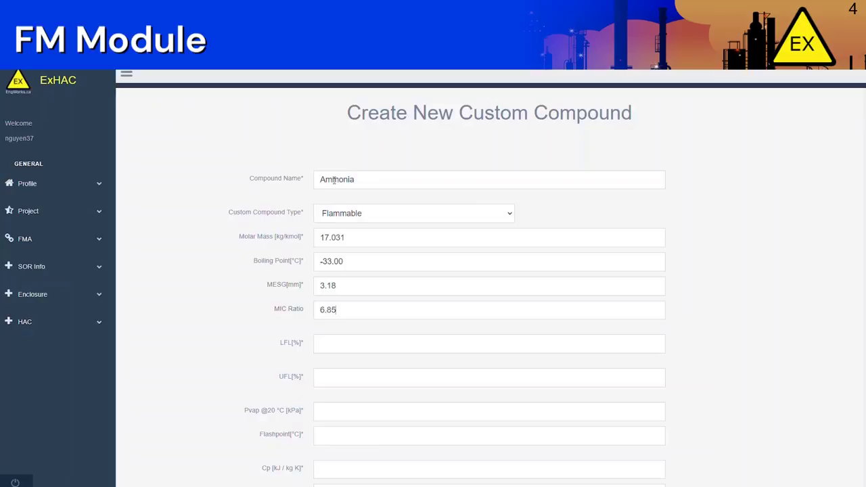
{"action": "type", "text": "15.00"}
{"action": "key", "text": "Tab"}
{"action": "type", "text": "28.00"}
Set vapour pressure 1000.000, flashpoint 132.00, heat capacity 2.17, autoignition 651 °C, and submit.
{"action": "key", "text": "Tab"}
{"action": "type", "text": "1000.000"}
{"action": "key", "text": "Tab"}
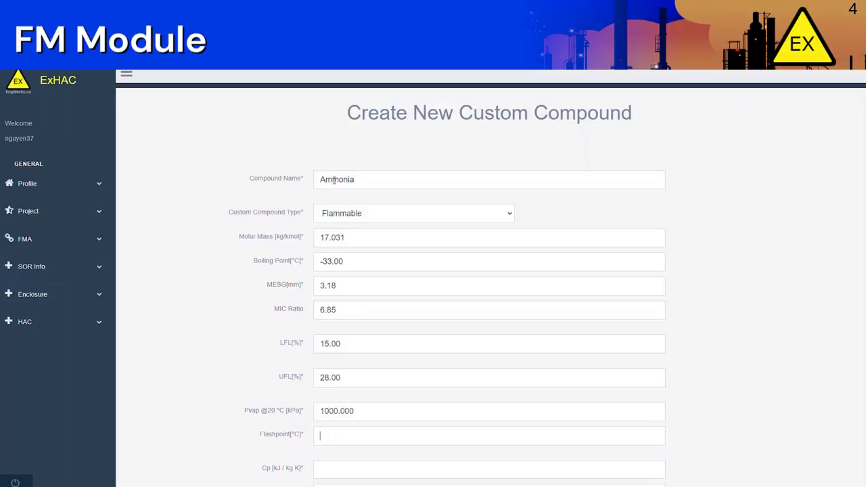
{"action": "type", "text": "132.00"}
{"action": "key", "text": "Tab"}
{"action": "type", "text": "2.17"}
{"action": "key", "text": "Tab"}
{"action": "type", "text": "651"}
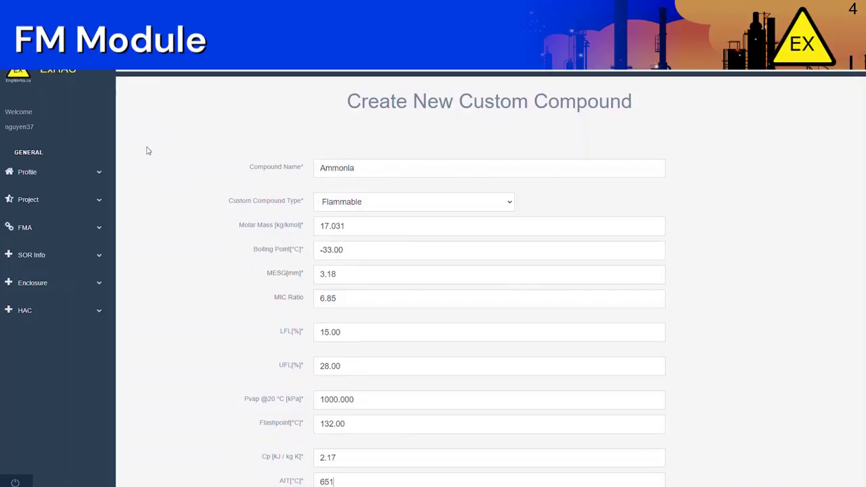
{"action": "scroll", "coordinate": [155, 183], "scroll_direction": "down", "scroll_amount": 2}
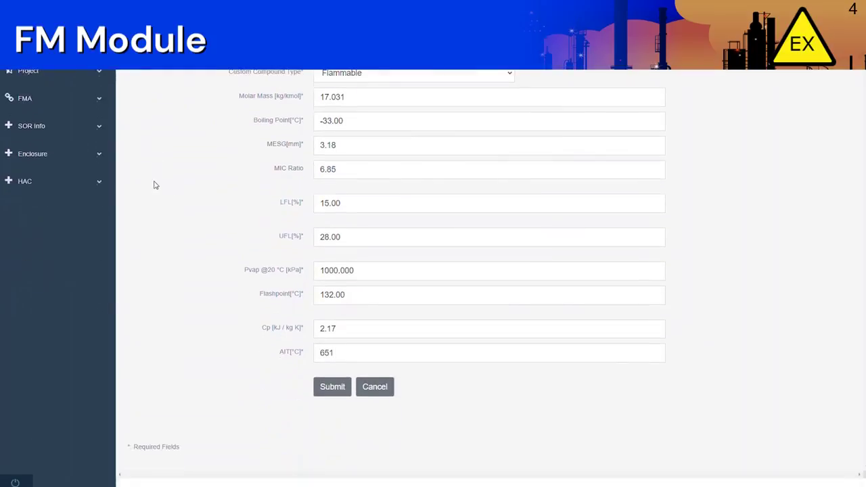
{"action": "left_click", "coordinate": [342, 398]}
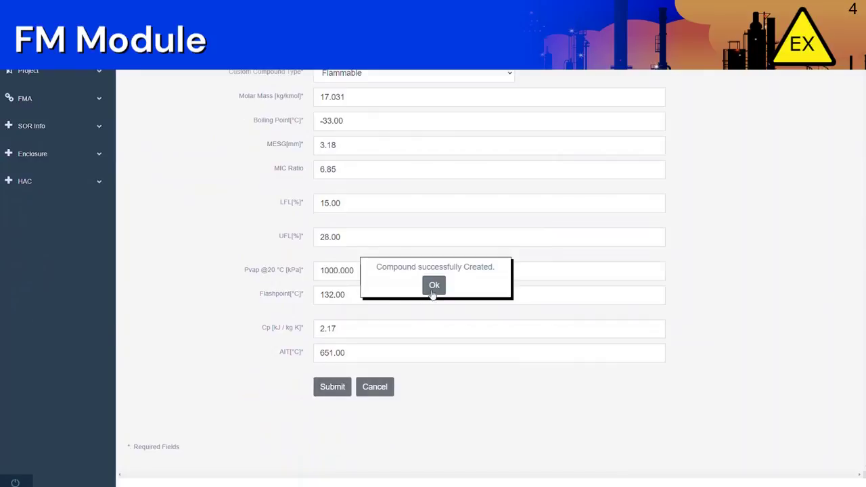
{"action": "left_click", "coordinate": [432, 290]}
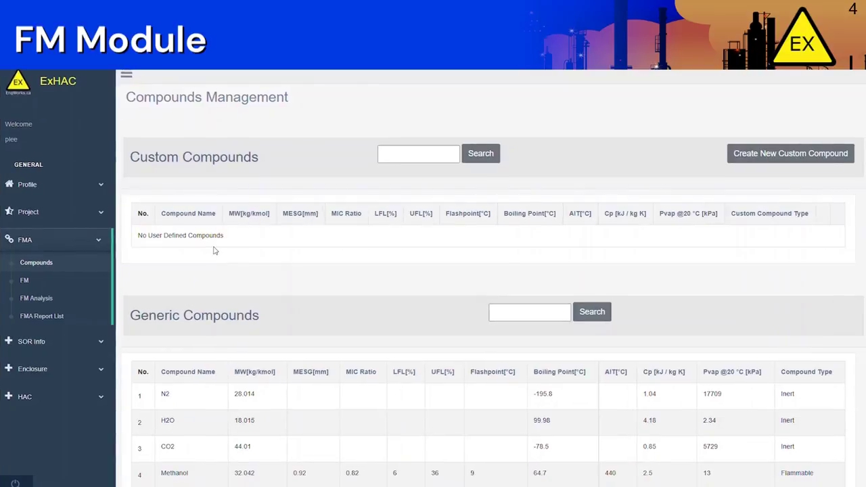
Open FMA > FM and review the Propane, Pentane, Natural gas and Gasoline mixtures.
{"action": "left_click", "coordinate": [27, 280]}
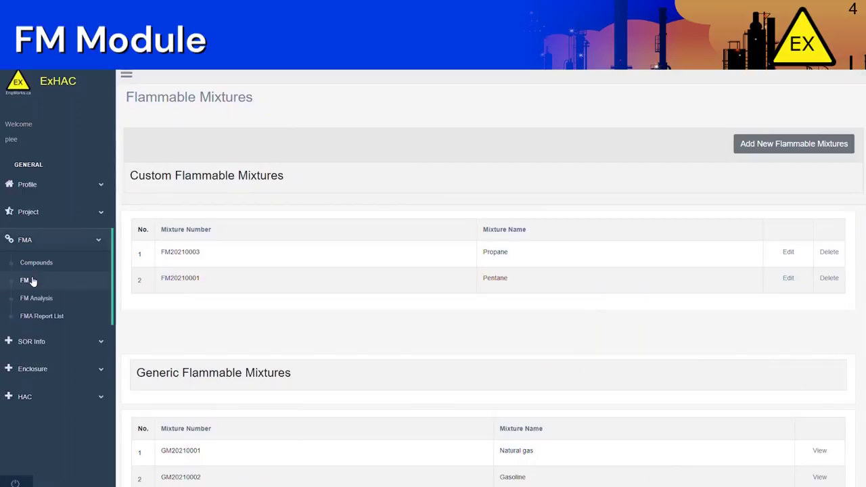
{"action": "scroll", "coordinate": [347, 360], "scroll_direction": "down", "scroll_amount": 1}
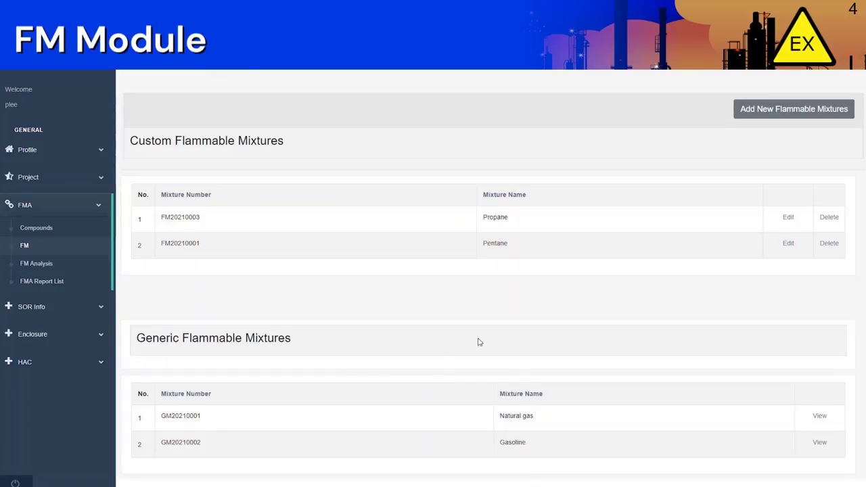
{"action": "scroll", "coordinate": [480, 342], "scroll_direction": "up", "scroll_amount": 1}
Start a new custom flammable mixture named 'Oil Condensate'.
{"action": "left_click", "coordinate": [757, 144]}
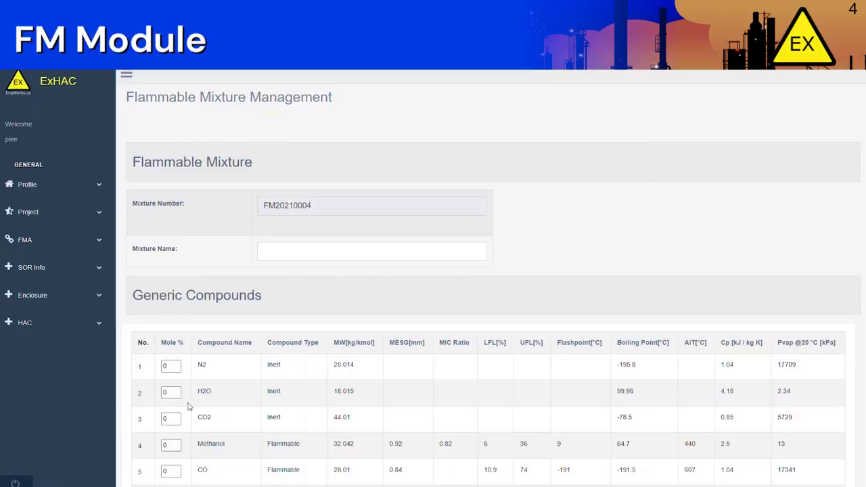
{"action": "left_click", "coordinate": [282, 257]}
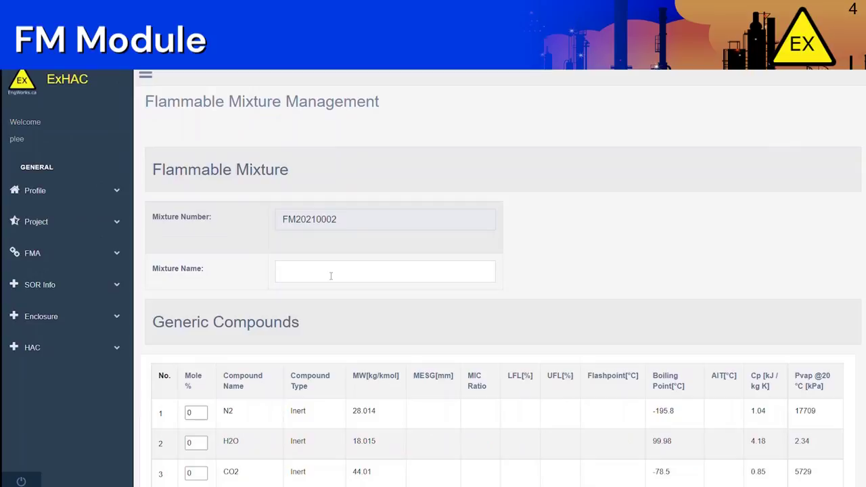
{"action": "type", "text": "Oil Condensate"}
{"action": "scroll", "coordinate": [259, 266], "scroll_direction": "down", "scroll_amount": 2}
{"action": "scroll", "coordinate": [260, 266], "scroll_direction": "down", "scroll_amount": 2}
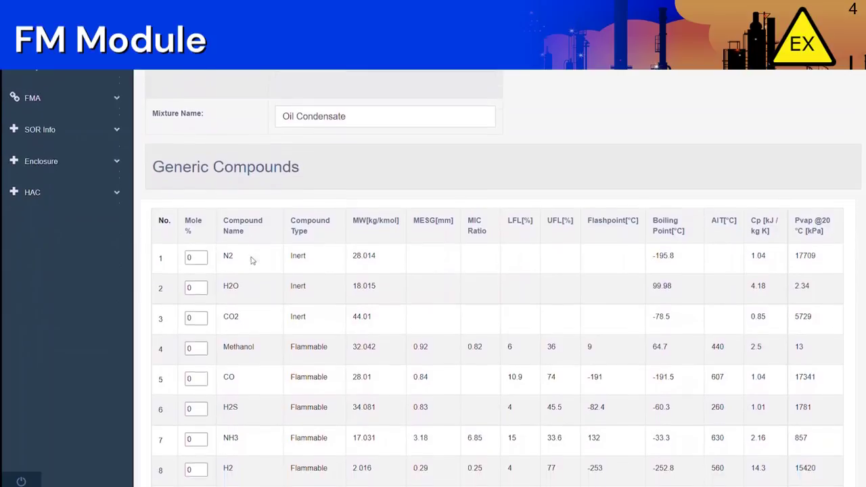
{"action": "scroll", "coordinate": [252, 263], "scroll_direction": "down", "scroll_amount": 1}
{"action": "scroll", "coordinate": [252, 263], "scroll_direction": "down", "scroll_amount": 3}
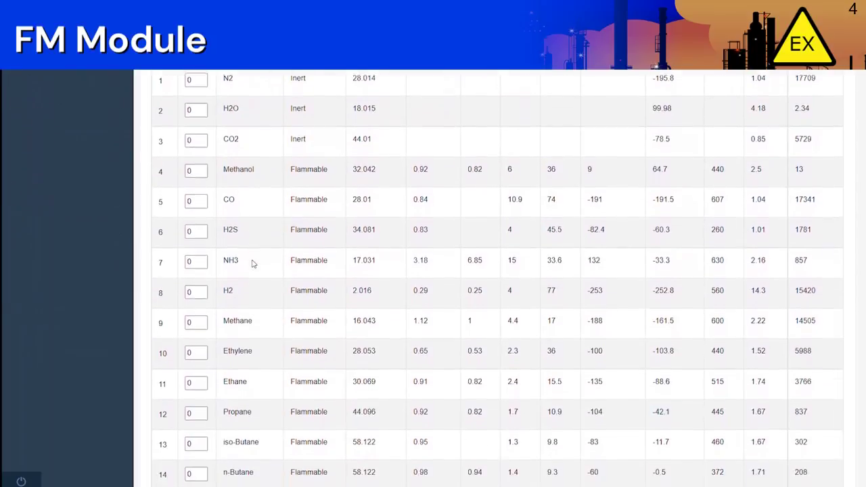
Enter mole % for Ethane 0.03, Propane .43, n-Butane and n-Pentane 17.03.
{"action": "left_click", "coordinate": [200, 306]}
{"action": "key", "text": "BackSpace"}
{"action": "type", "text": "0.03"}
{"action": "left_click", "coordinate": [198, 335]}
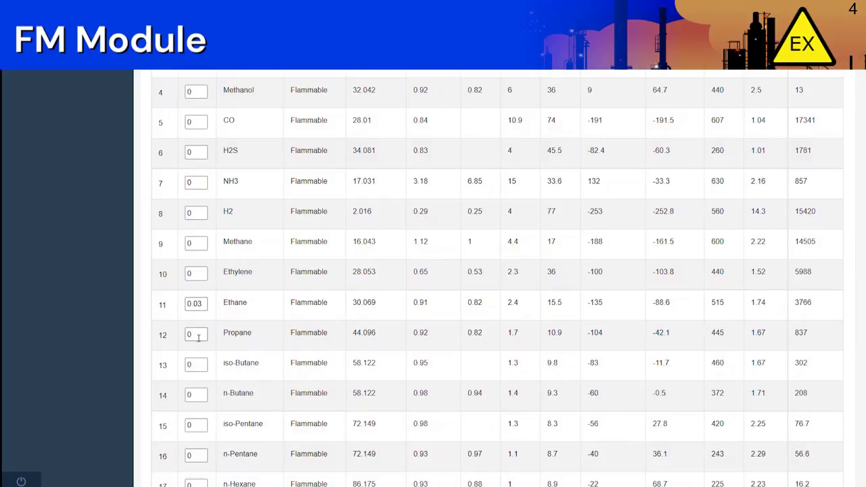
{"action": "type", "text": ".43"}
{"action": "left_click", "coordinate": [197, 401]}
{"action": "type", "text": ".78"}
{"action": "left_click", "coordinate": [193, 401]}
{"action": "key", "text": "BackSpace"}
{"action": "key", "text": "BackSpace"}
{"action": "type", "text": "3."}
{"action": "left_click", "coordinate": [202, 457]}
{"action": "key", "text": "BackSpace"}
{"action": "type", "text": "17.03"}
Enter mole % for n-Hexane 11.94, n-Heptane 13.29 and n-Octane 13.75.
{"action": "scroll", "coordinate": [203, 463], "scroll_direction": "down", "scroll_amount": 3}
{"action": "left_click", "coordinate": [201, 352]}
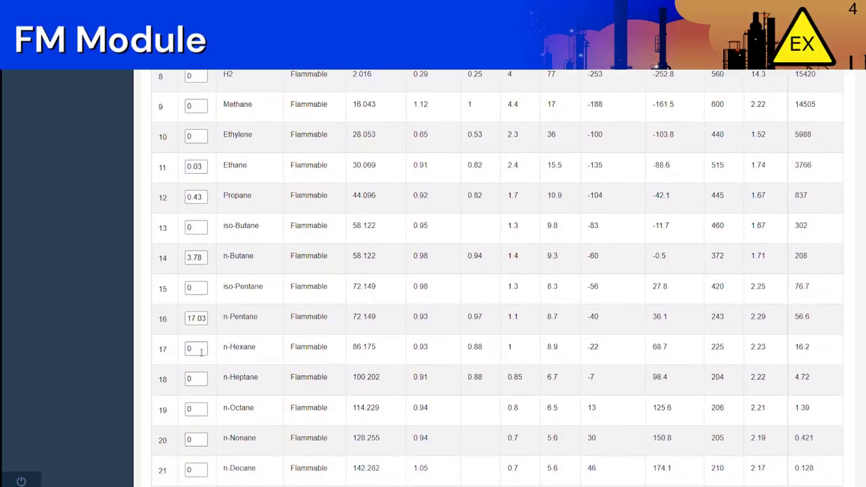
{"action": "key", "text": "BackSpace"}
{"action": "type", "text": "11.94"}
{"action": "left_click", "coordinate": [200, 379]}
{"action": "key", "text": "BackSpace"}
{"action": "type", "text": "13.29"}
{"action": "left_click", "coordinate": [201, 409]}
{"action": "key", "text": "BackSpace"}
{"action": "type", "text": "13.75"}
Enter n-Nonane 8.05 and n-Decane 31.7 mole %, then save the mixture.
{"action": "left_click", "coordinate": [196, 441]}
{"action": "key", "text": "BackSpace"}
{"action": "type", "text": "8.05"}
{"action": "left_click", "coordinate": [193, 474]}
{"action": "key", "text": "BackSpace"}
{"action": "type", "text": "31.7"}
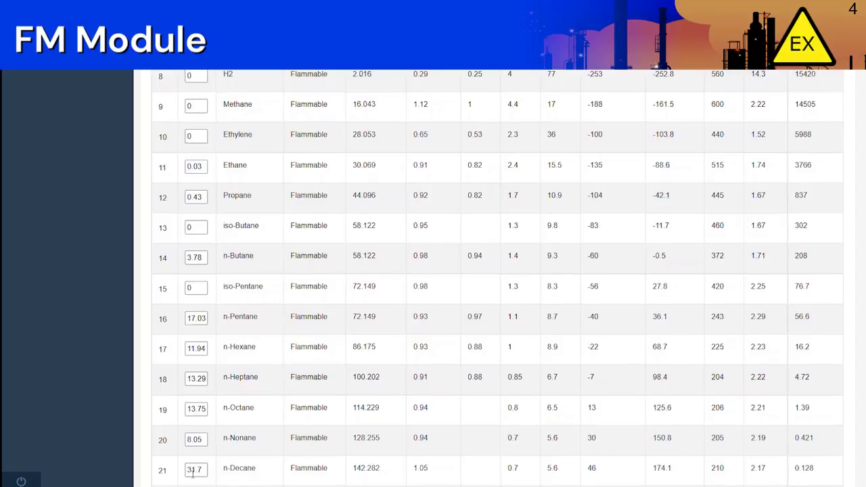
{"action": "scroll", "coordinate": [193, 476], "scroll_direction": "down", "scroll_amount": 12}
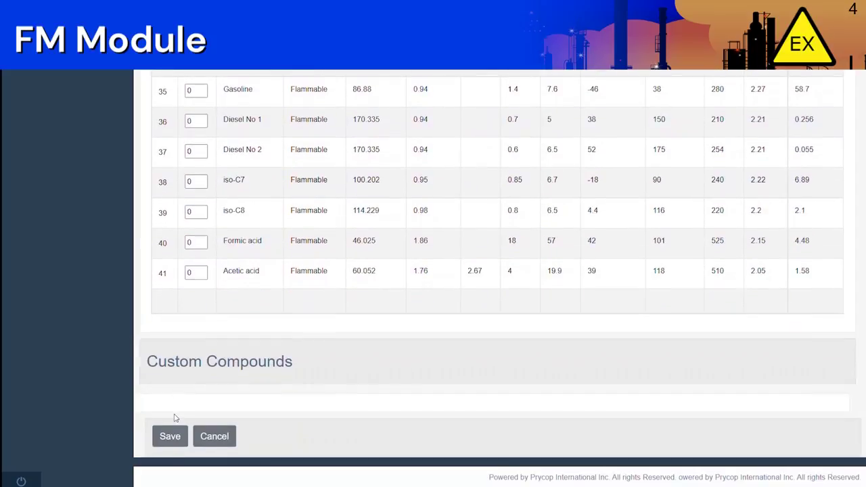
{"action": "left_click", "coordinate": [169, 436]}
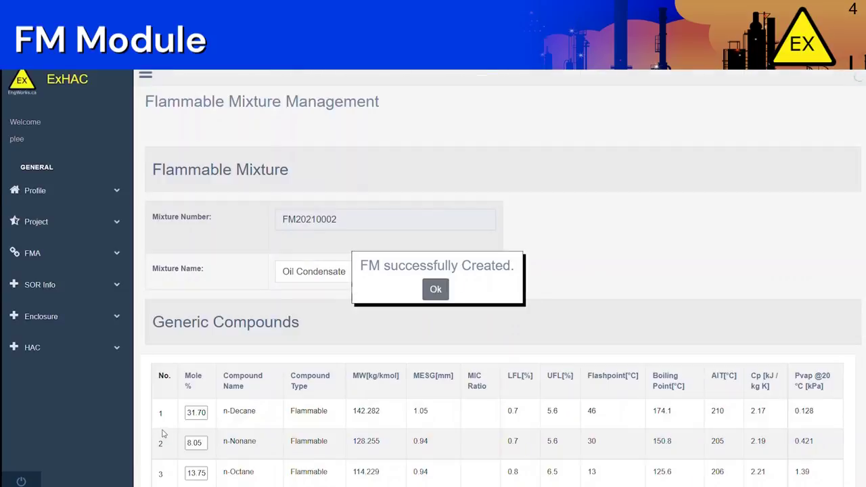
Check the Natural gas result under FMA > FM Analysis, then begin a new analysis.
{"action": "left_click", "coordinate": [436, 289]}
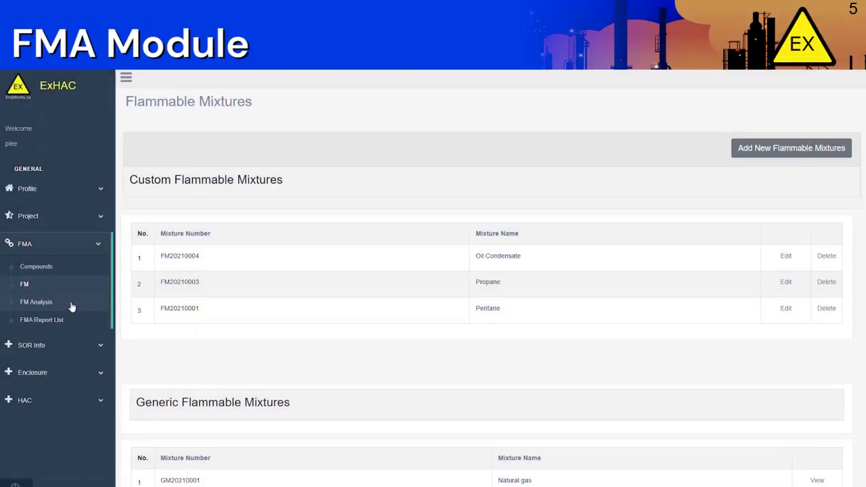
{"action": "left_click", "coordinate": [71, 304]}
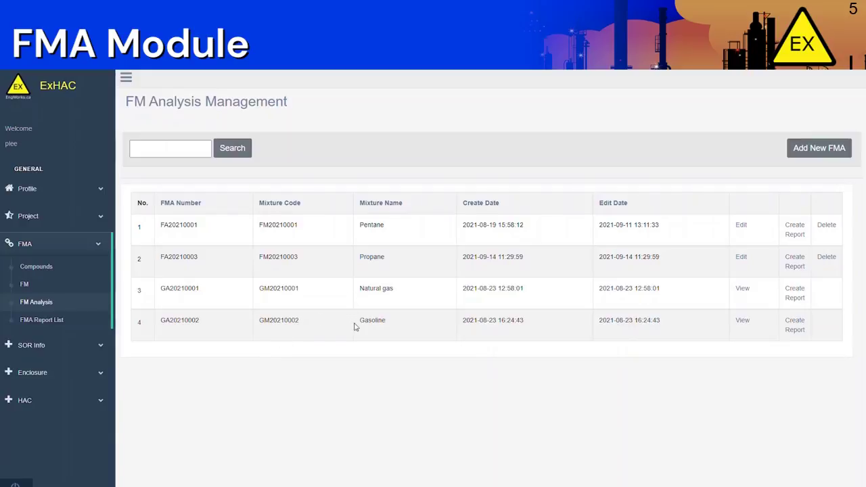
{"action": "left_click", "coordinate": [745, 292]}
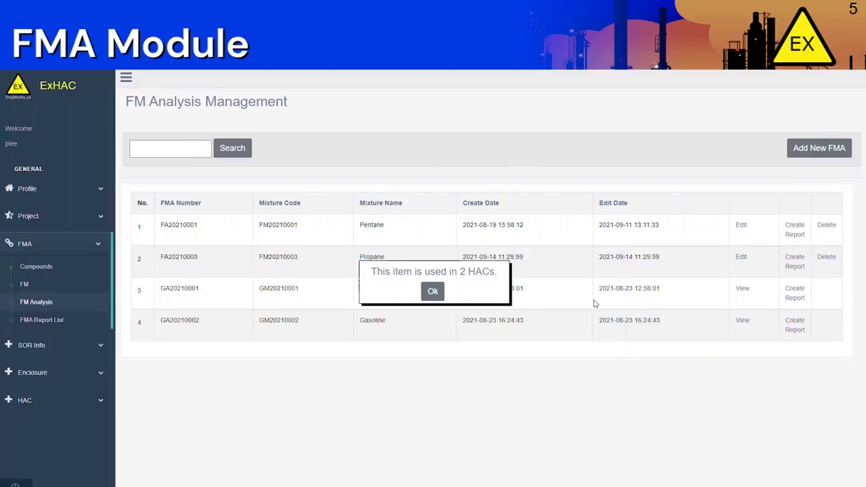
{"action": "left_click", "coordinate": [440, 295]}
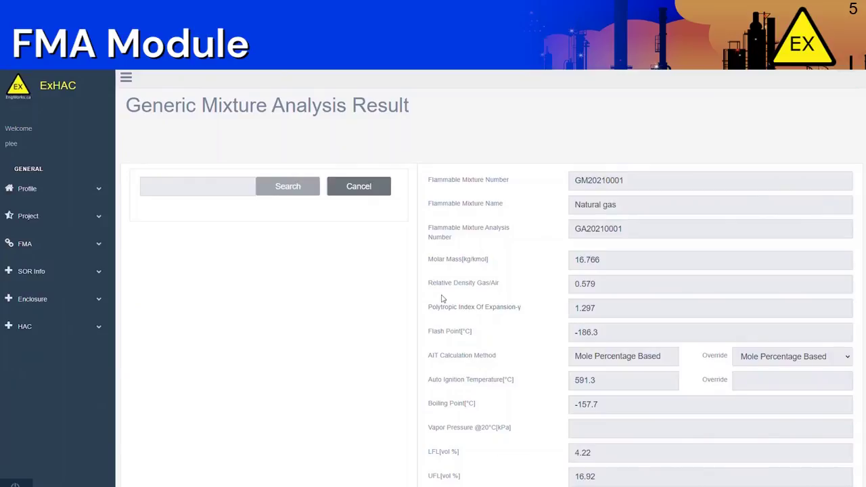
{"action": "left_click", "coordinate": [358, 186]}
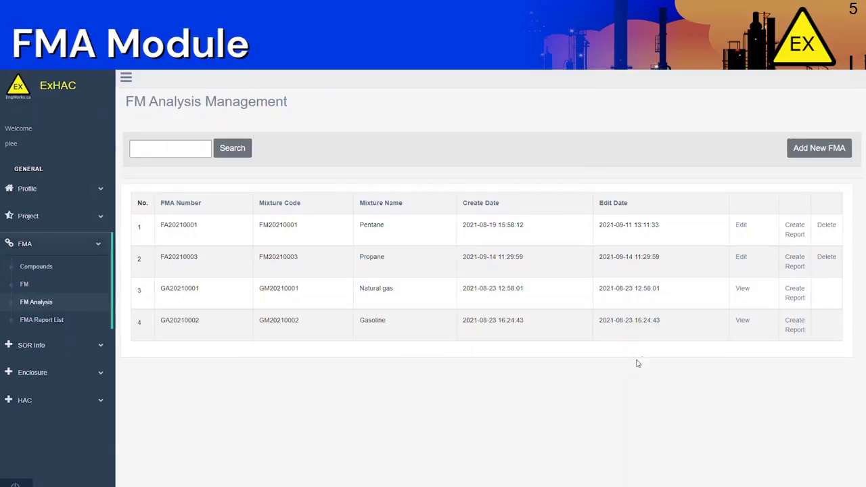
{"action": "left_click", "coordinate": [811, 154]}
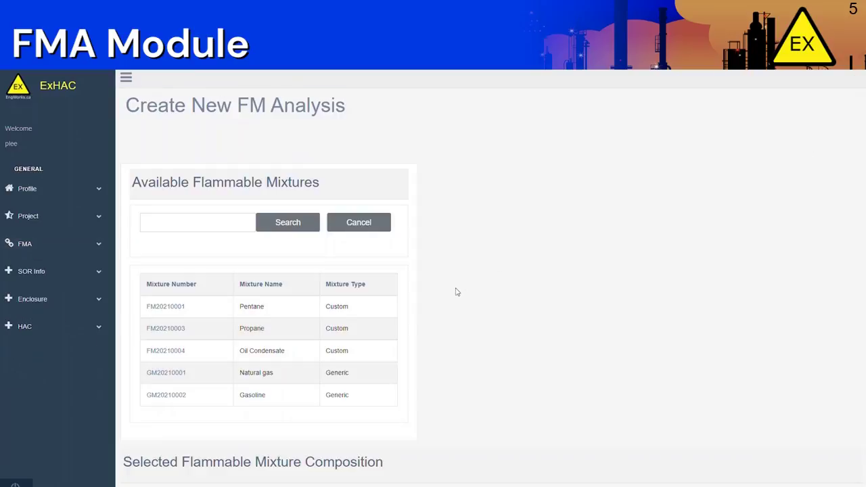
Run and save the analysis for Oil Condensate, then expand the SOR Info menu.
{"action": "left_click", "coordinate": [161, 356]}
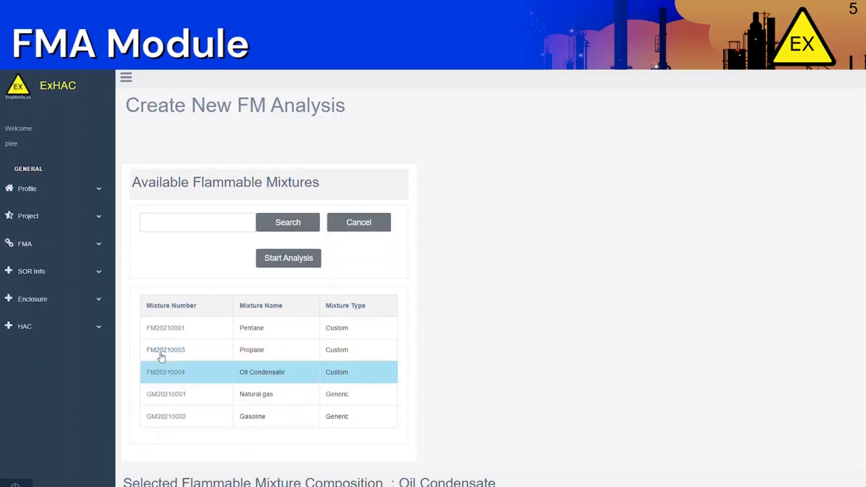
{"action": "left_click", "coordinate": [287, 263]}
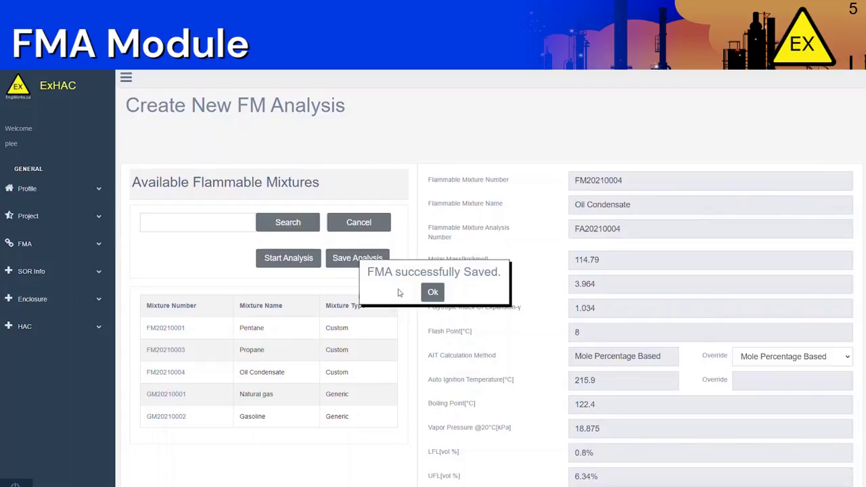
{"action": "left_click", "coordinate": [428, 294]}
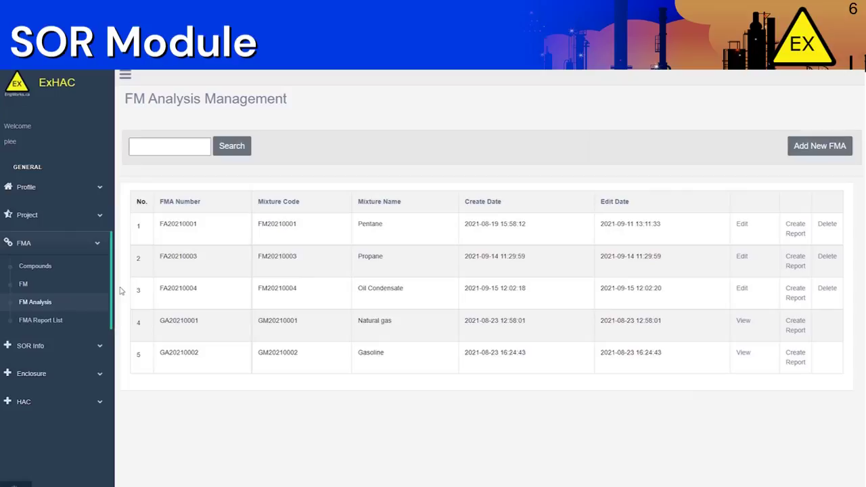
{"action": "left_click", "coordinate": [50, 346]}
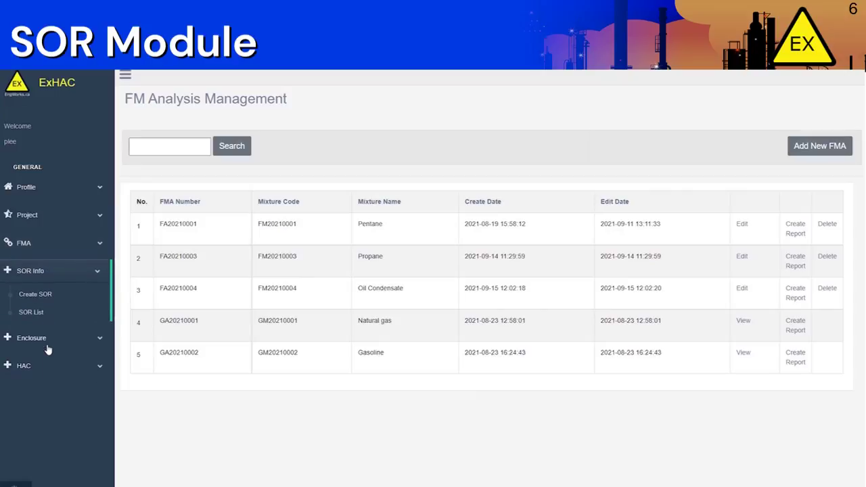
Start a new SOR via SOR Info > Create SOR and review the Grade Of Release definitions.
{"action": "left_click", "coordinate": [54, 294]}
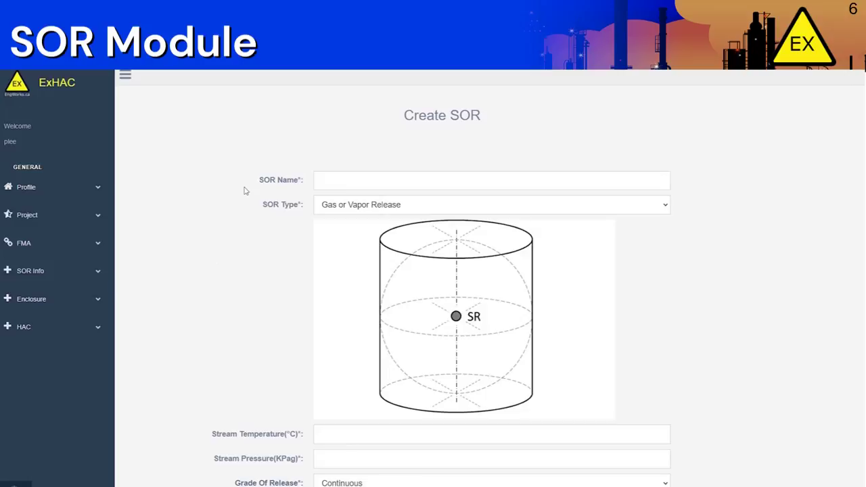
{"action": "scroll", "coordinate": [257, 213], "scroll_direction": "down", "scroll_amount": 1}
{"action": "scroll", "coordinate": [257, 213], "scroll_direction": "down", "scroll_amount": 3}
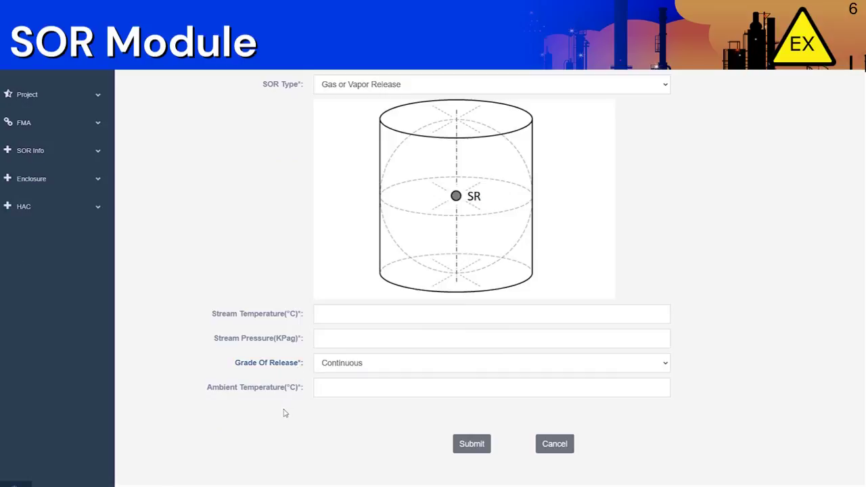
{"action": "left_click", "coordinate": [283, 364]}
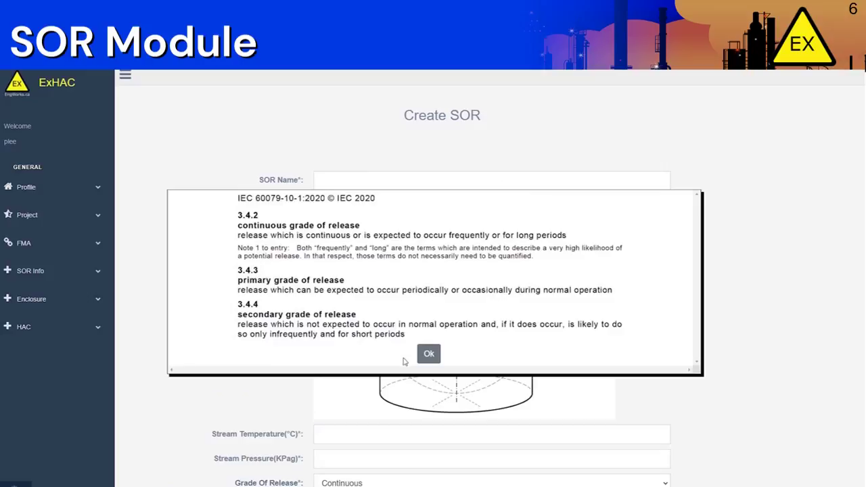
{"action": "left_click", "coordinate": [429, 353]}
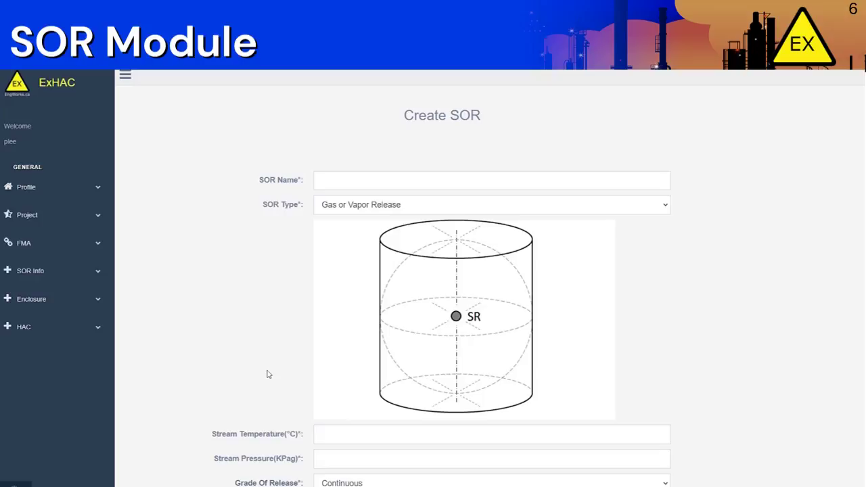
Name the SOR 'Chapter 4 SOR' as a Gas or Vapor Release at 20.00 °C, 600 kPag.
{"action": "left_click", "coordinate": [324, 174]}
{"action": "type", "text": "Chapter 4 SOR"}
{"action": "left_click", "coordinate": [334, 207]}
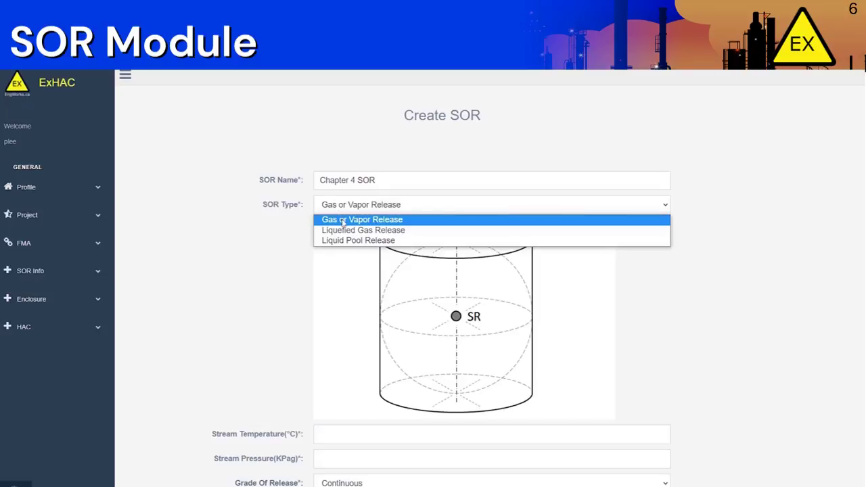
{"action": "left_click", "coordinate": [344, 222]}
{"action": "scroll", "coordinate": [275, 264], "scroll_direction": "down", "scroll_amount": 2}
{"action": "left_click", "coordinate": [335, 311]}
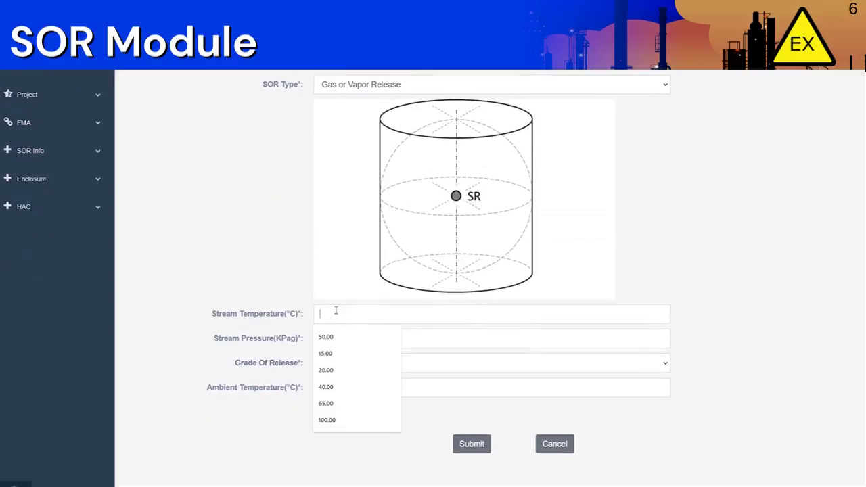
{"action": "type", "text": "20.00"}
{"action": "key", "text": "Tab"}
{"action": "type", "text": "600"}
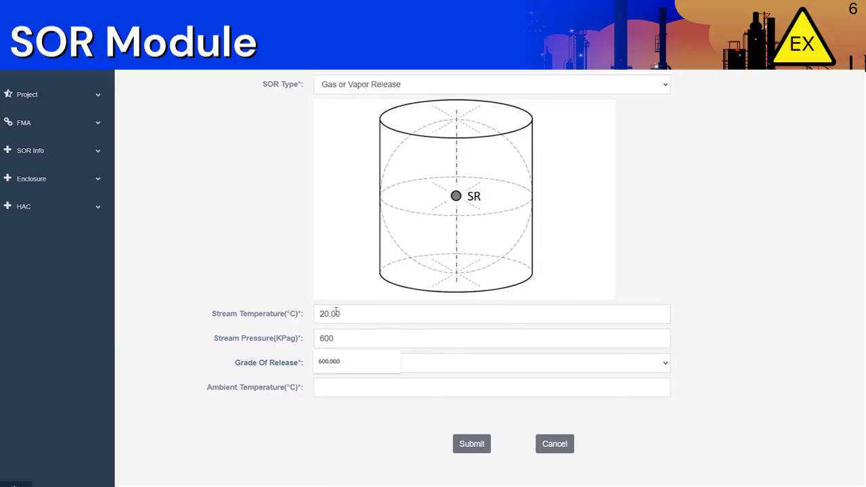
{"action": "key", "text": "Tab"}
Set grade of release to Secondary and ambient temperature to 20, then submit the SOR.
{"action": "left_click", "coordinate": [396, 364]}
{"action": "left_click", "coordinate": [349, 399]}
{"action": "left_click", "coordinate": [351, 389]}
{"action": "type", "text": "20"}
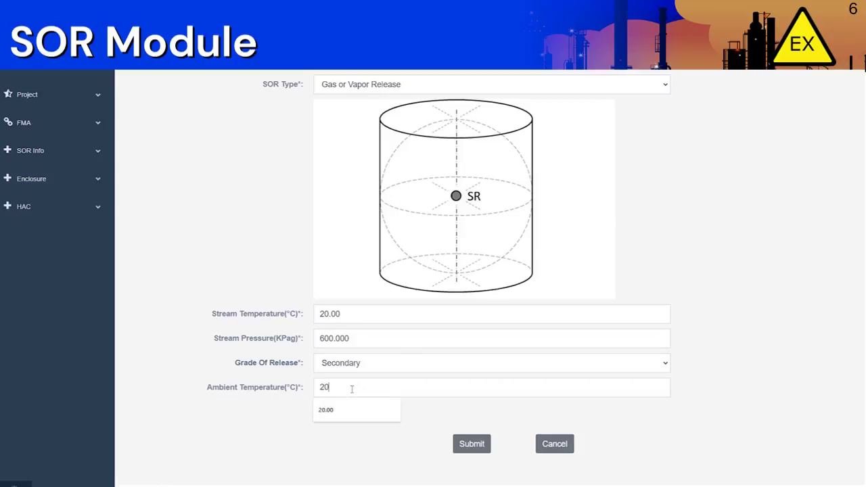
{"action": "left_click", "coordinate": [378, 408]}
{"action": "left_click", "coordinate": [466, 448]}
{"action": "left_click", "coordinate": [432, 291]}
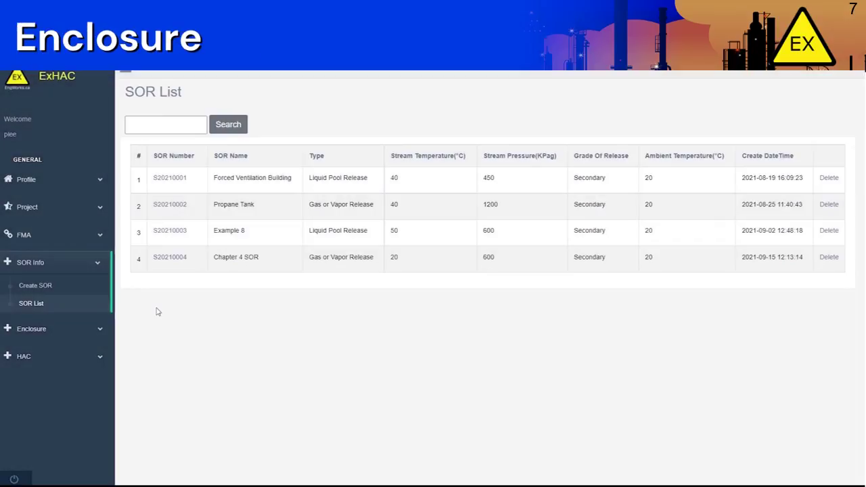
{"action": "left_click", "coordinate": [66, 330]}
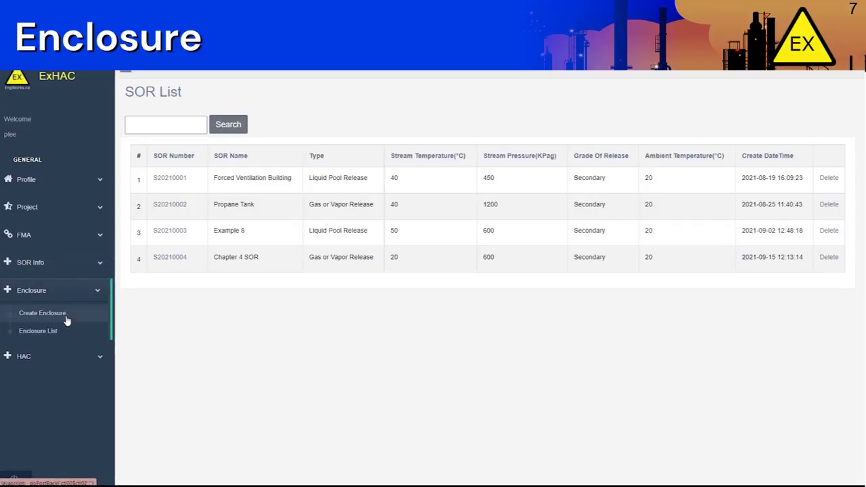
{"action": "left_click", "coordinate": [42, 313]}
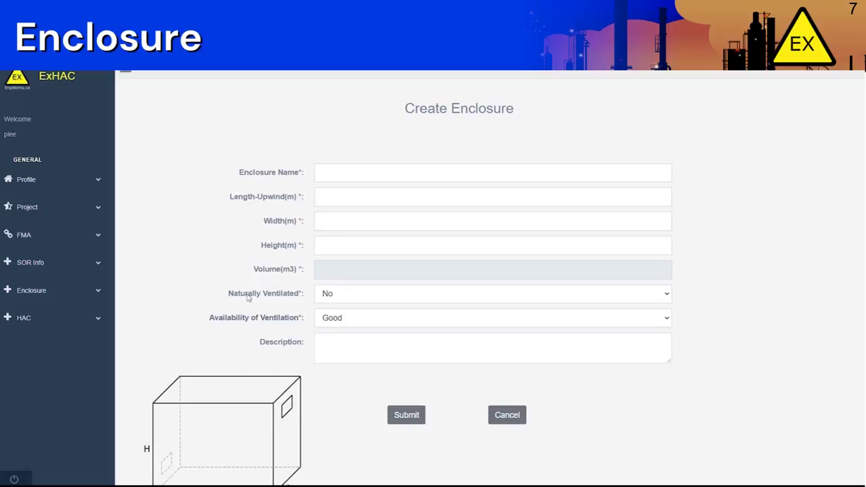
{"action": "left_click", "coordinate": [351, 297]}
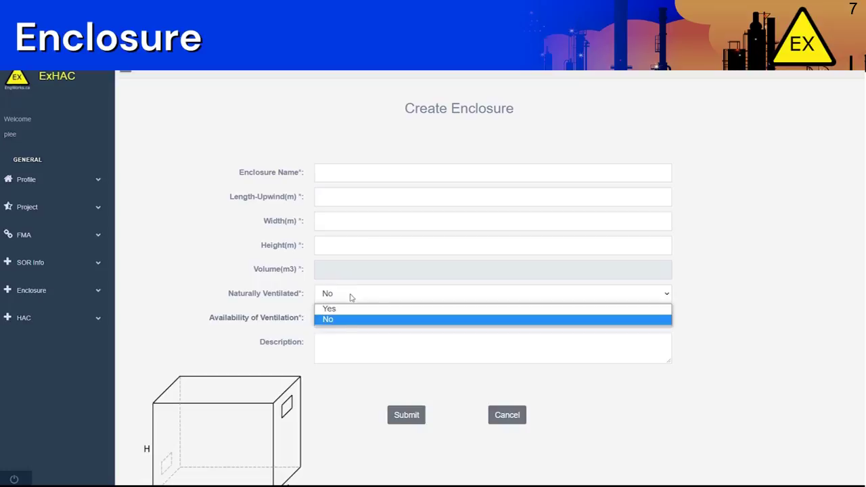
{"action": "left_click", "coordinate": [311, 295]}
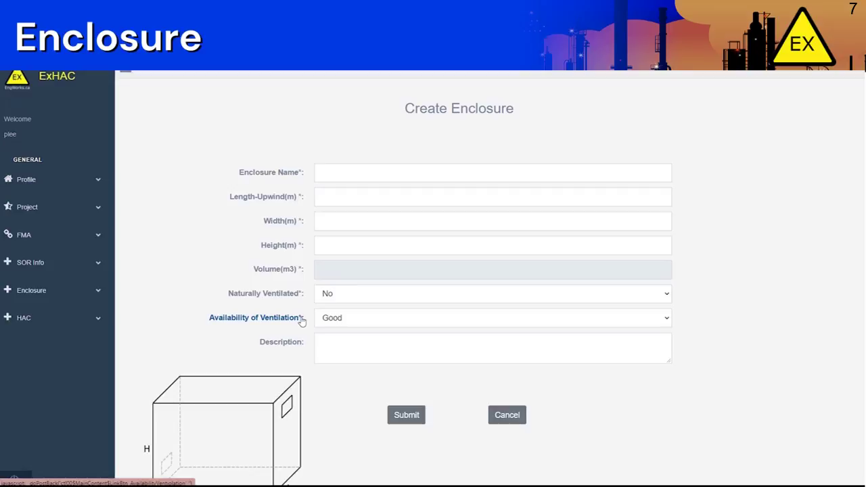
{"action": "left_click", "coordinate": [330, 318]}
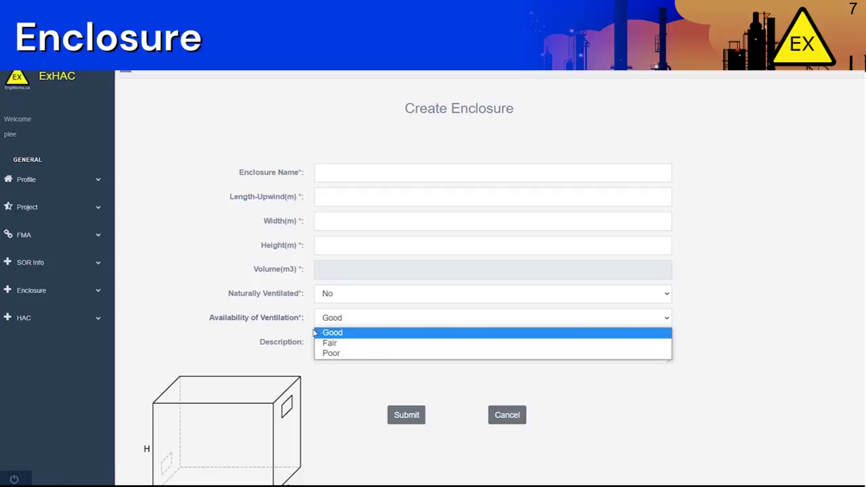
{"action": "left_click", "coordinate": [307, 331]}
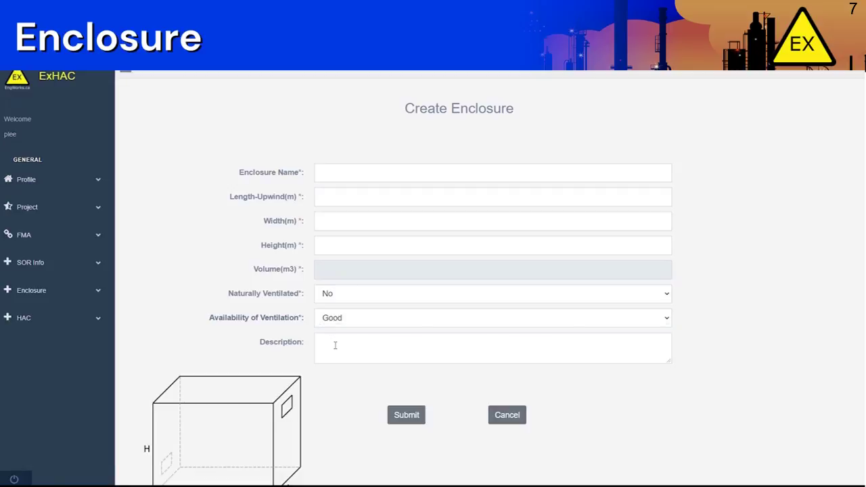
Name the enclosure 'Chapter 4 Enclosure' with length 8, width 5 and height 4 m.
{"action": "left_click", "coordinate": [344, 174]}
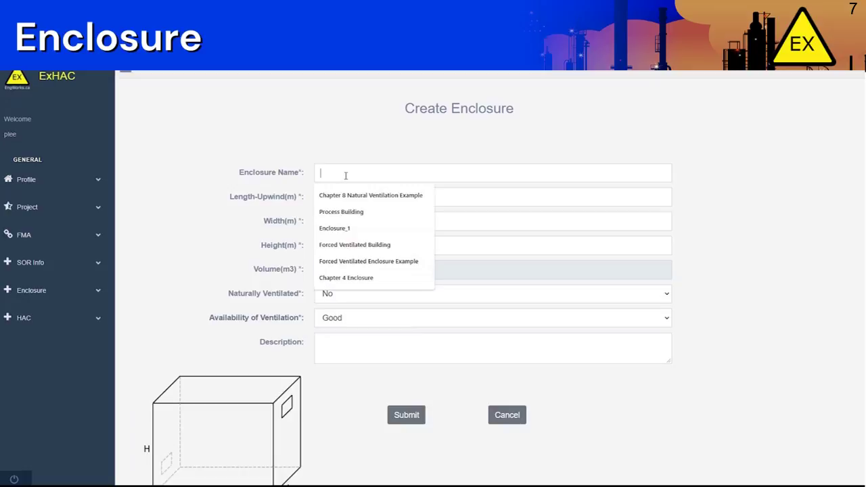
{"action": "type", "text": "Chapter 4 "}
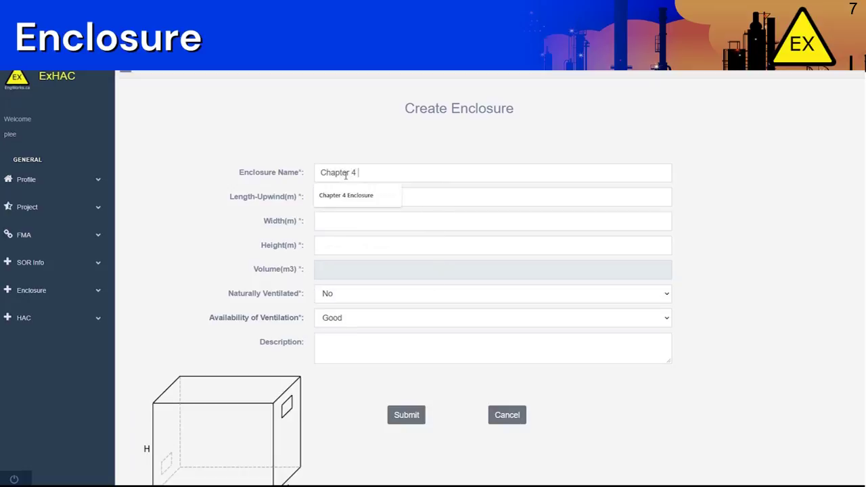
{"action": "type", "text": "Enclusr"}
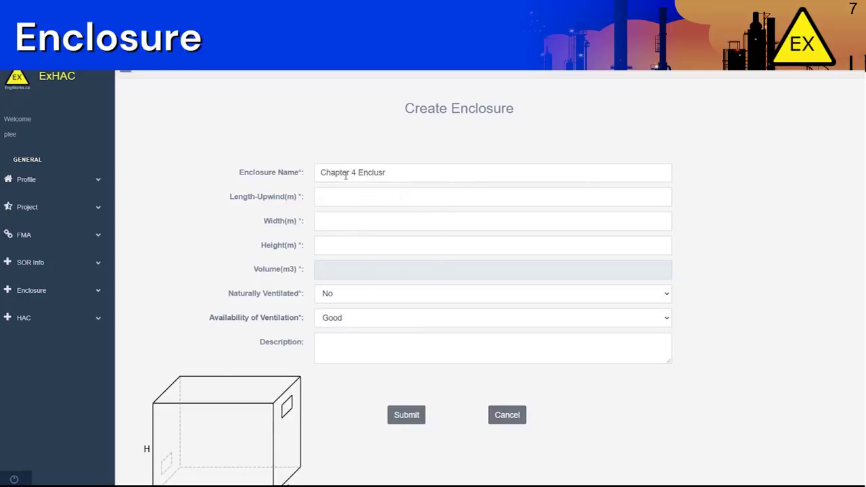
{"action": "key", "text": "BackSpace"}
{"action": "key", "text": "BackSpace"}
{"action": "key", "text": "BackSpace"}
{"action": "type", "text": "ps"}
{"action": "key", "text": "BackSpace"}
{"action": "key", "text": "BackSpace"}
{"action": "type", "text": "osure"}
{"action": "type", "text": "8"}
{"action": "key", "text": "Tab"}
{"action": "type", "text": "5"}
{"action": "key", "text": "Tab"}
{"action": "type", "text": "4"}
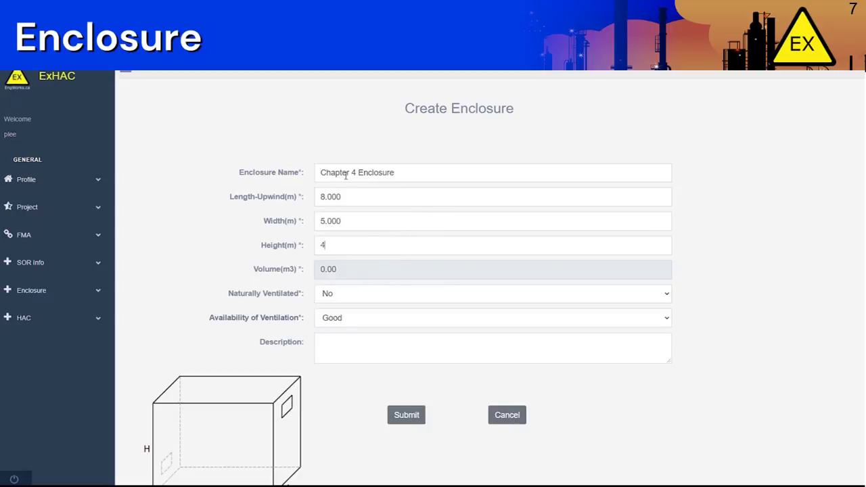
{"action": "key", "text": "Tab"}
Mark it naturally ventilated, 28 °C exterior, 31 °C interior, Fair availability, and submit.
{"action": "left_click", "coordinate": [351, 294]}
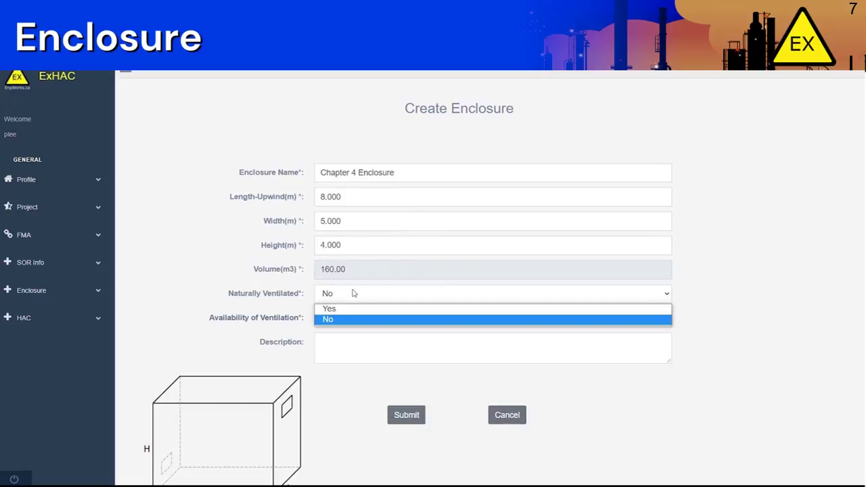
{"action": "left_click", "coordinate": [353, 310]}
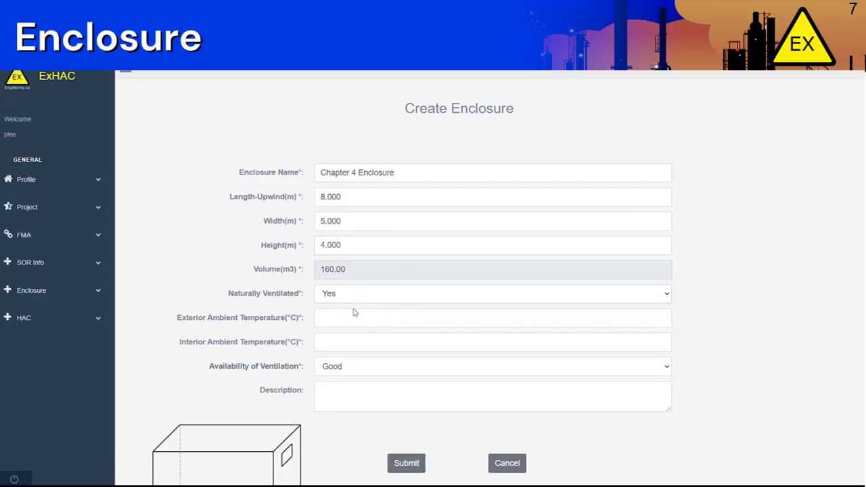
{"action": "left_click", "coordinate": [356, 315]}
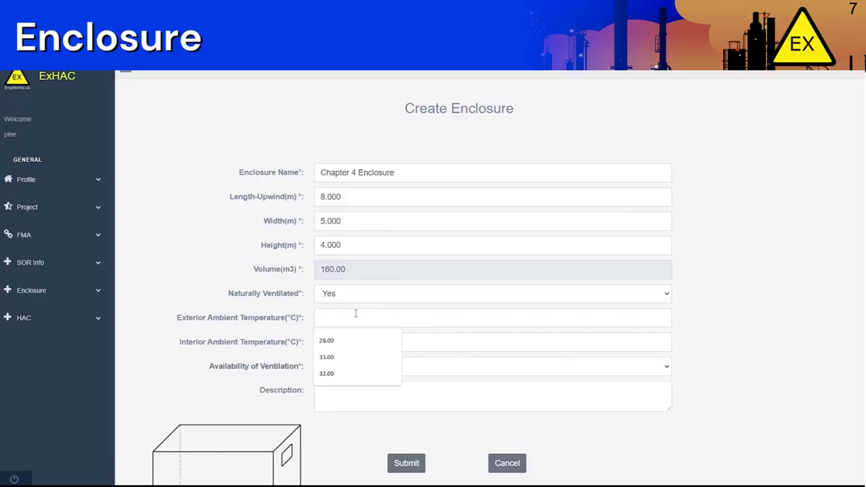
{"action": "type", "text": "28"}
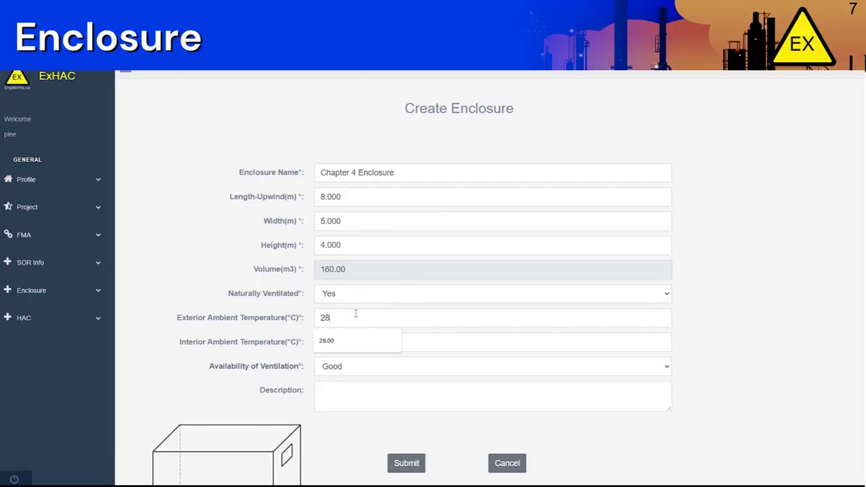
{"action": "key", "text": "Tab"}
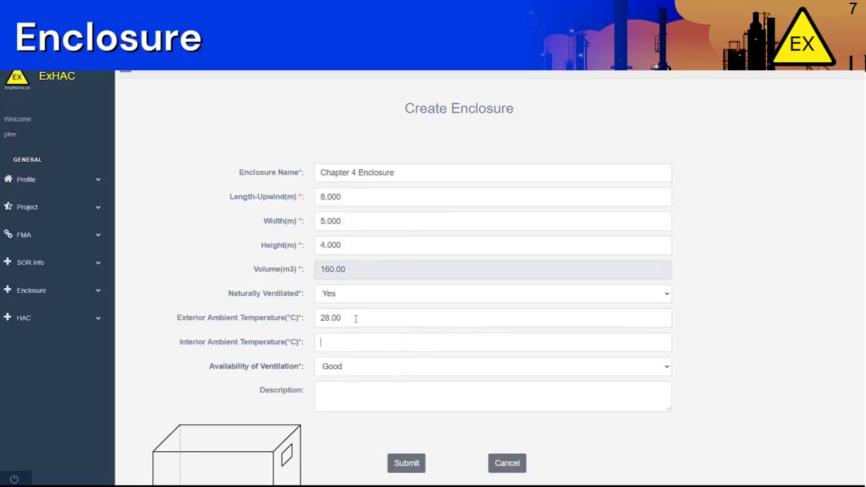
{"action": "left_click", "coordinate": [354, 339]}
{"action": "type", "text": "31"}
{"action": "key", "text": "Tab"}
{"action": "left_click", "coordinate": [422, 368]}
{"action": "left_click", "coordinate": [379, 394]}
{"action": "scroll", "coordinate": [424, 474], "scroll_direction": "down", "scroll_amount": 2}
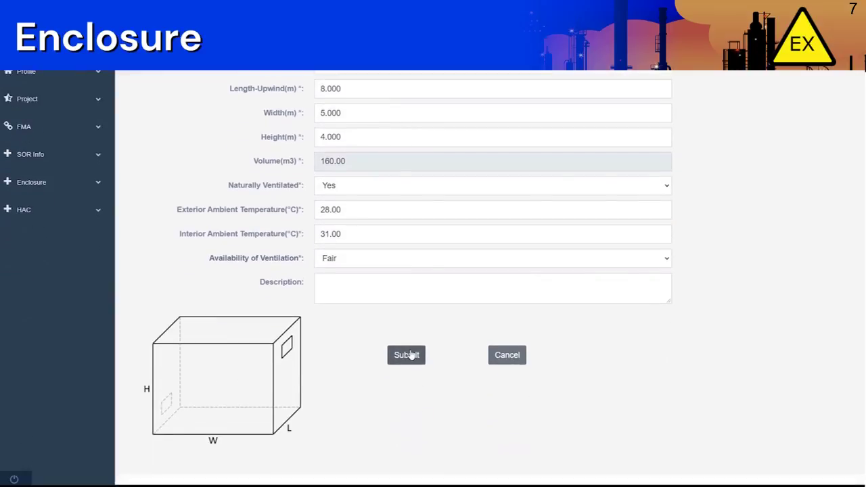
{"action": "left_click", "coordinate": [412, 355]}
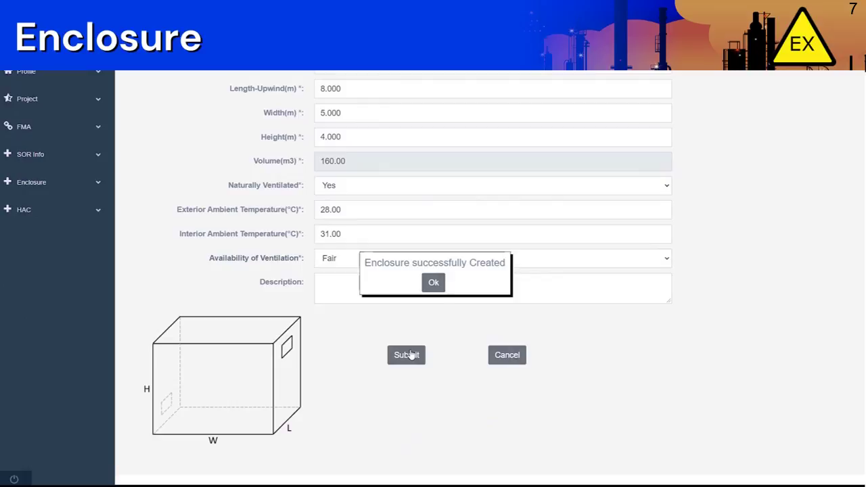
{"action": "left_click", "coordinate": [434, 281]}
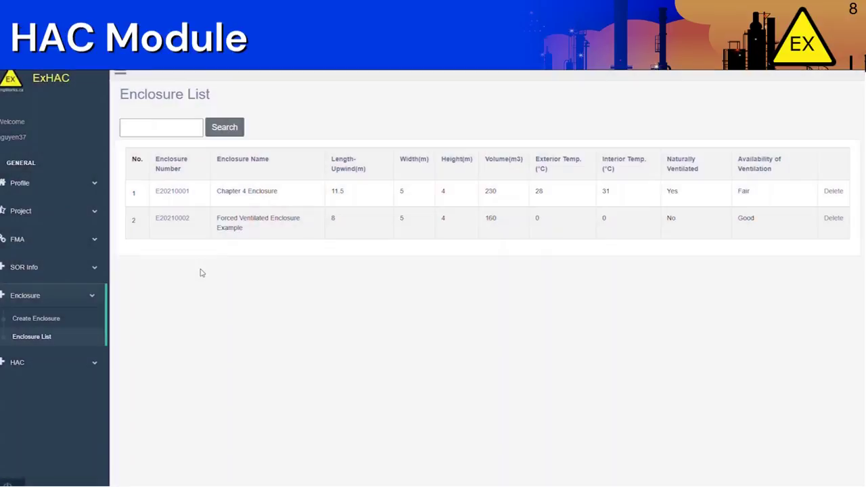
Open the HAC Analysis List from the HAC section of the sidebar.
{"action": "left_click", "coordinate": [44, 363]}
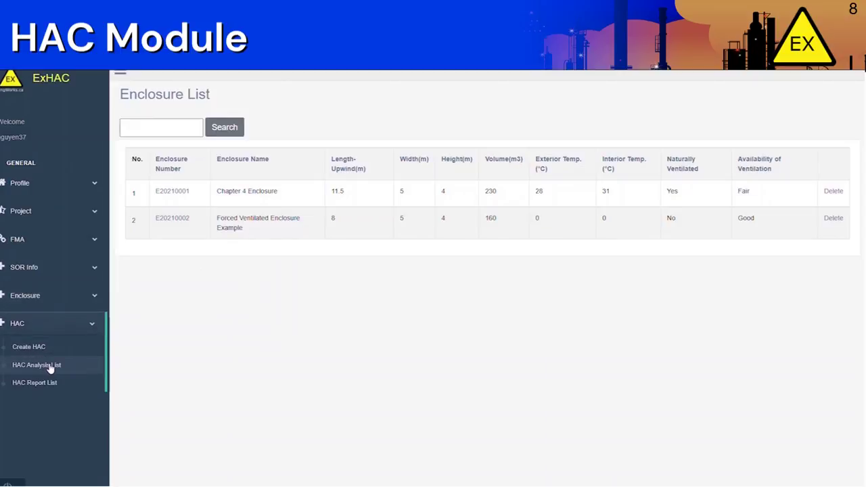
{"action": "left_click", "coordinate": [50, 368]}
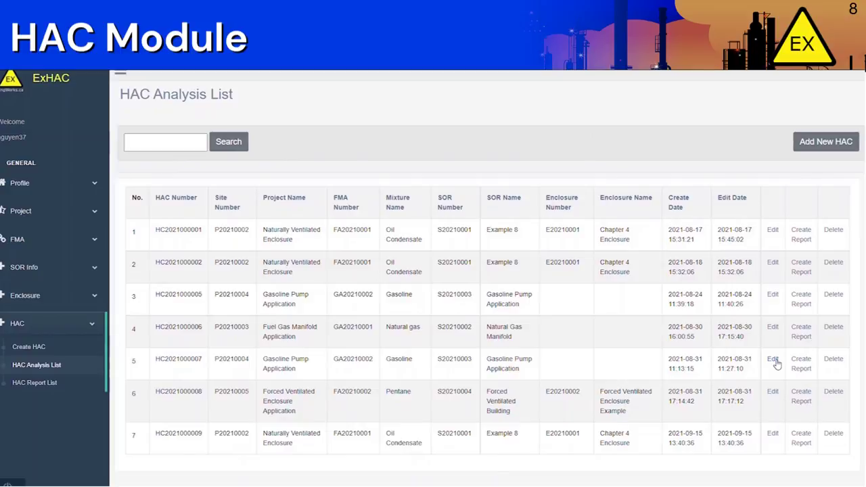
{"action": "left_click", "coordinate": [827, 148]}
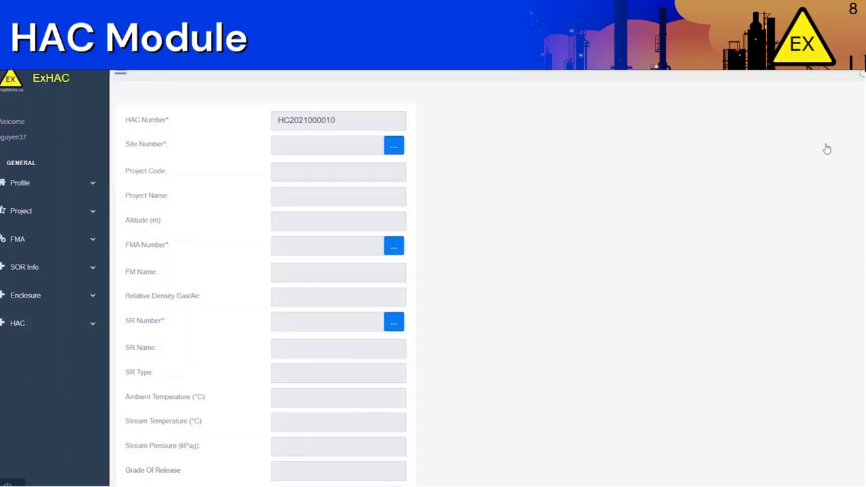
Select project P20210002 Naturally Ventilated Enclosure and Oil Condensate analysis FA20210001.
{"action": "left_click", "coordinate": [394, 146]}
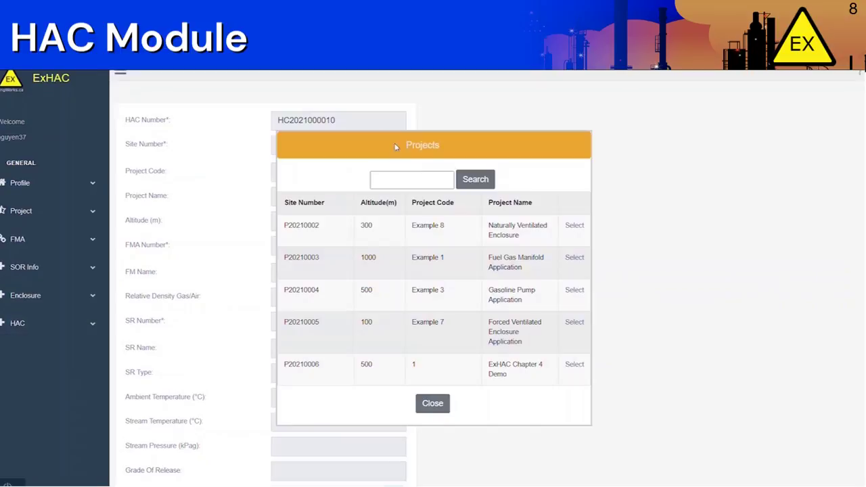
{"action": "left_click", "coordinate": [574, 225]}
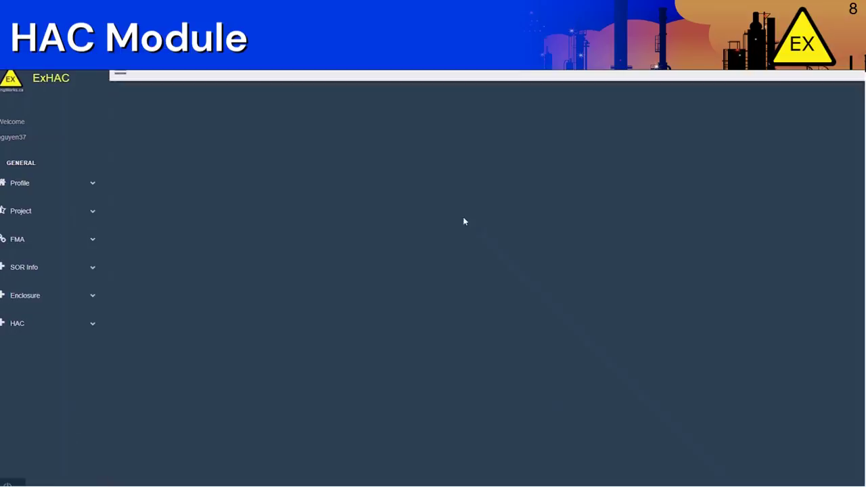
{"action": "left_click", "coordinate": [394, 245]}
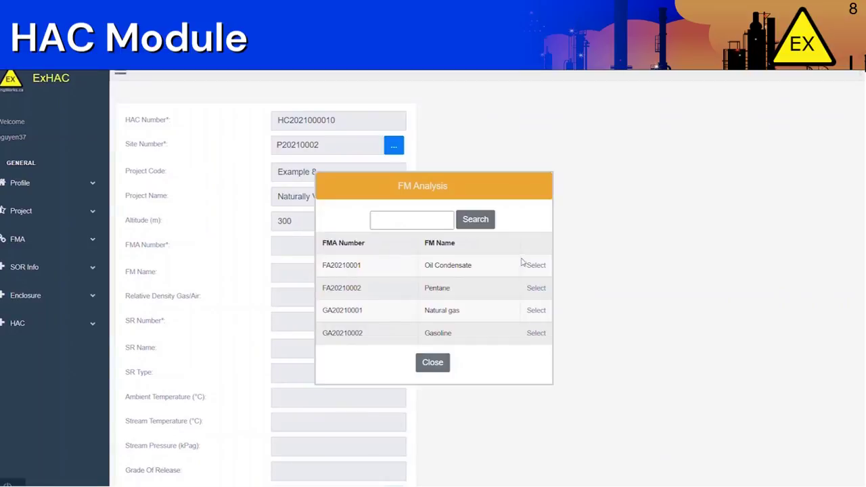
{"action": "left_click", "coordinate": [535, 266]}
Choose source S20210001 (Example 8) and enclosure E20210001, then review its enclosure details.
{"action": "scroll", "coordinate": [474, 274], "scroll_direction": "down", "scroll_amount": 2}
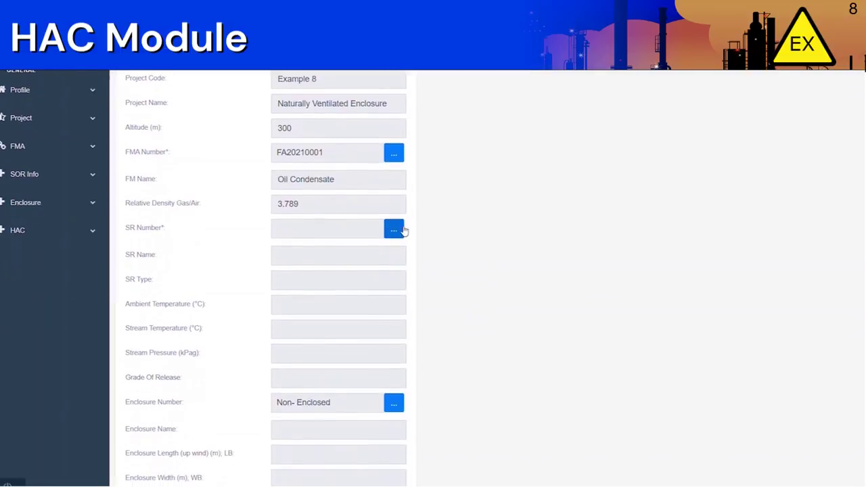
{"action": "left_click", "coordinate": [397, 228]}
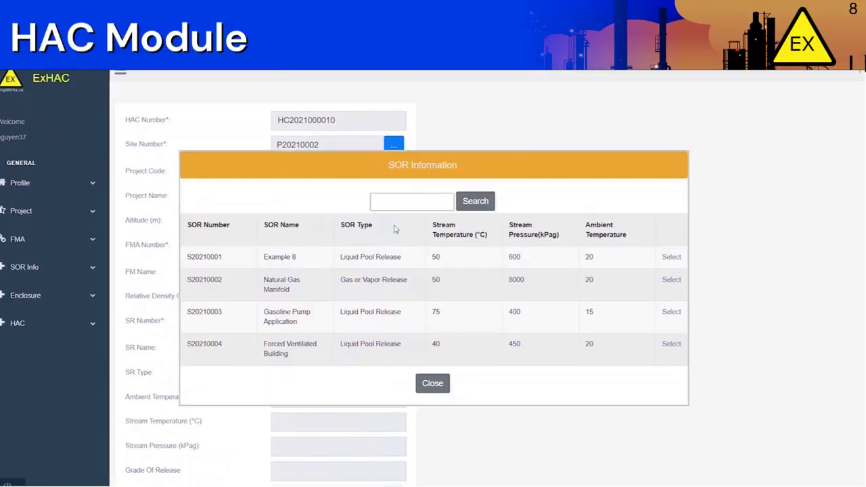
{"action": "left_click", "coordinate": [672, 258]}
{"action": "scroll", "coordinate": [435, 282], "scroll_direction": "down", "scroll_amount": 3}
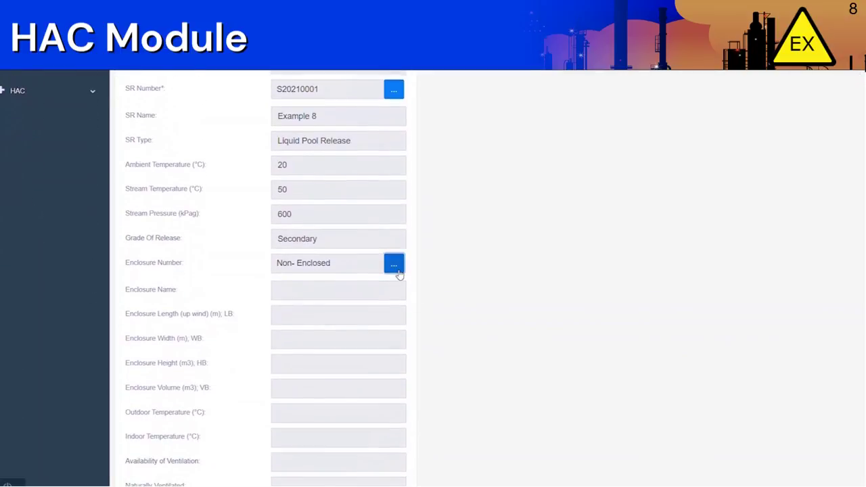
{"action": "left_click", "coordinate": [397, 269]}
{"action": "left_click", "coordinate": [540, 284]}
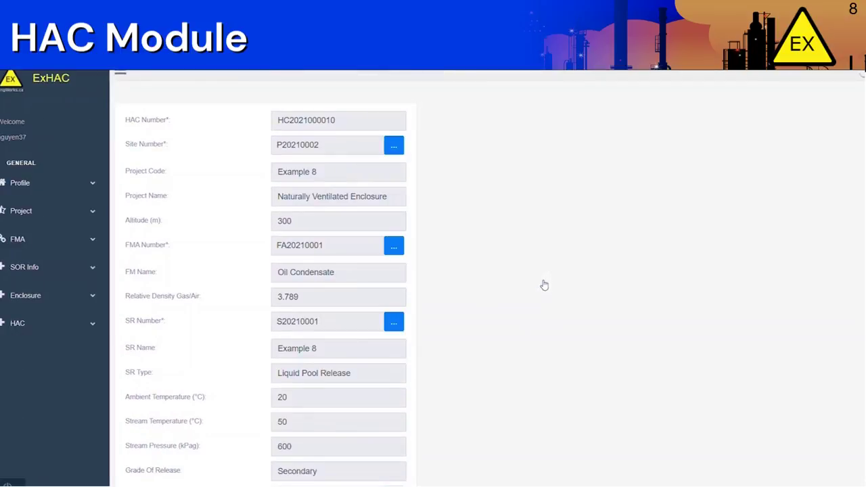
{"action": "scroll", "coordinate": [579, 286], "scroll_direction": "down", "scroll_amount": 1}
{"action": "scroll", "coordinate": [581, 288], "scroll_direction": "down", "scroll_amount": 2}
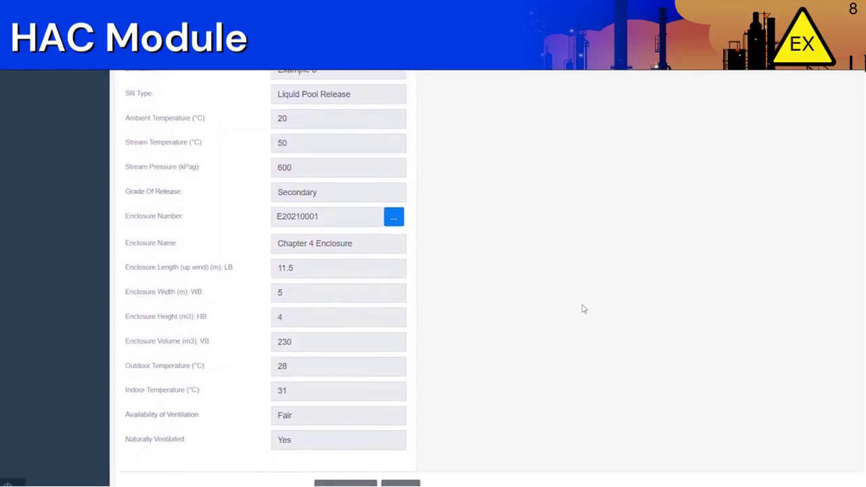
{"action": "scroll", "coordinate": [583, 305], "scroll_direction": "down", "scroll_amount": 1}
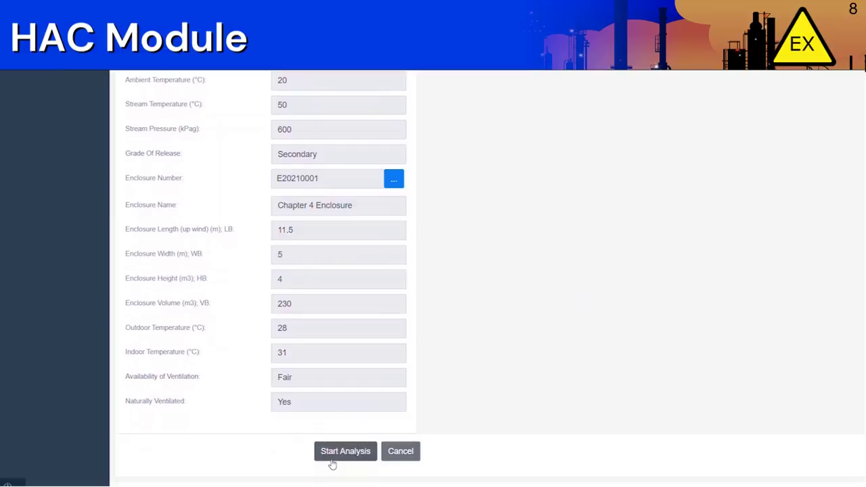
Start the analysis, acknowledge 'HAC successfully Saved.', and review the release results.
{"action": "left_click", "coordinate": [331, 464]}
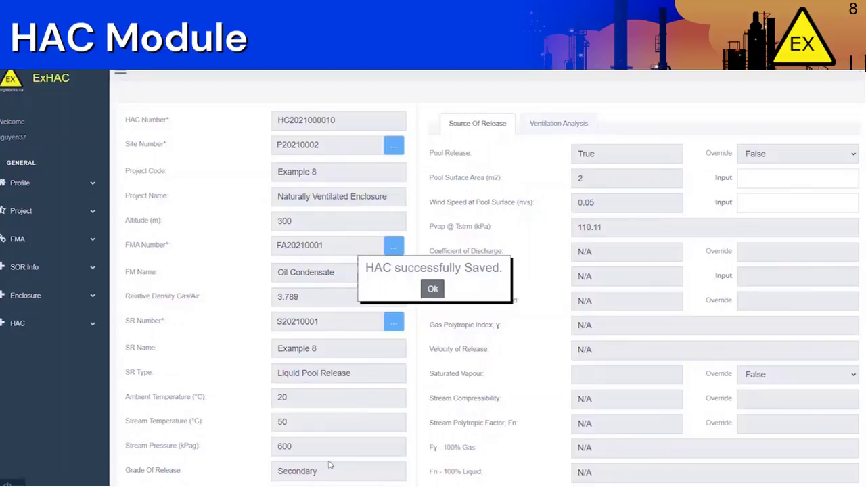
{"action": "left_click", "coordinate": [434, 292]}
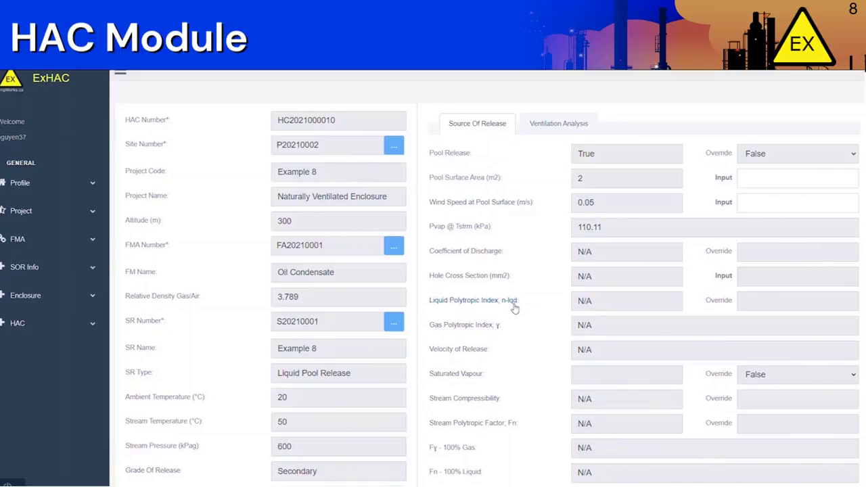
{"action": "scroll", "coordinate": [513, 285], "scroll_direction": "down", "scroll_amount": 3}
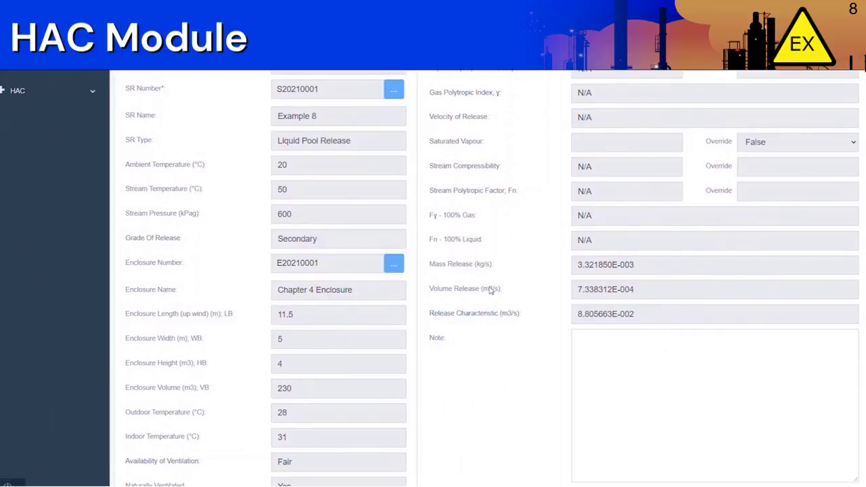
{"action": "scroll", "coordinate": [494, 290], "scroll_direction": "up", "scroll_amount": 3}
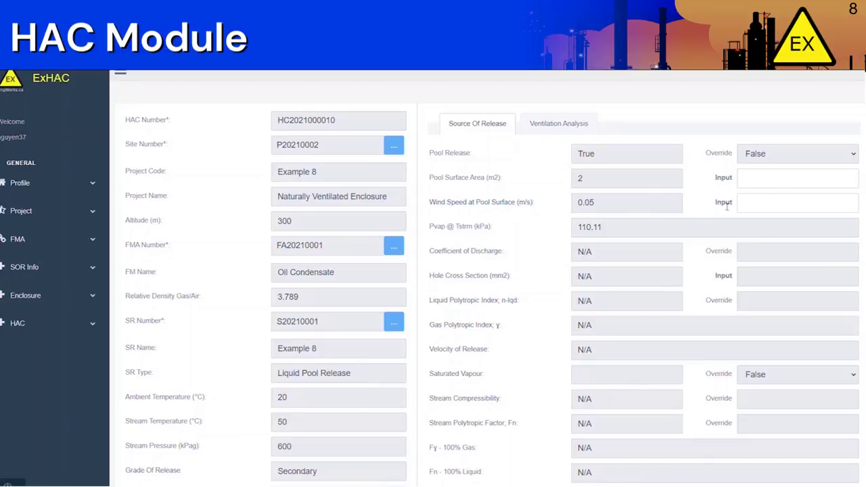
Enter pool surface area 2 and wind speed 0.8, then rerun the analysis.
{"action": "left_click", "coordinate": [779, 185]}
{"action": "type", "text": "2"}
{"action": "left_click", "coordinate": [793, 199]}
{"action": "type", "text": "0.8"}
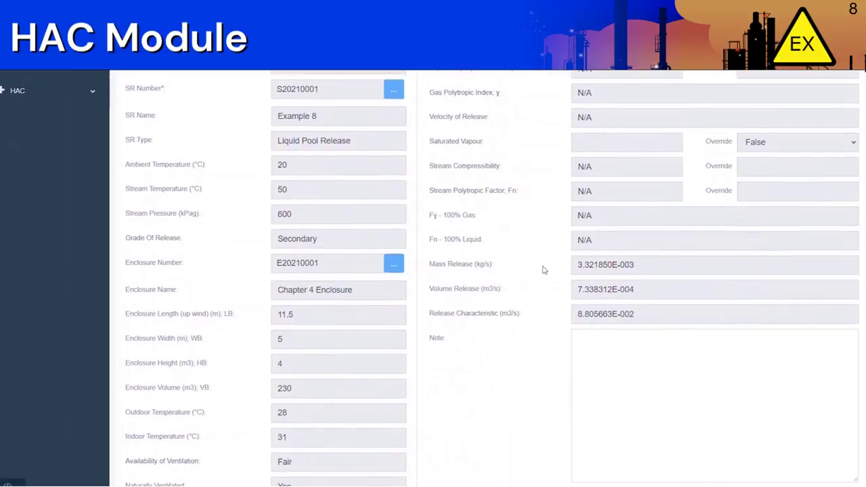
{"action": "scroll", "coordinate": [541, 264], "scroll_direction": "down", "scroll_amount": 5}
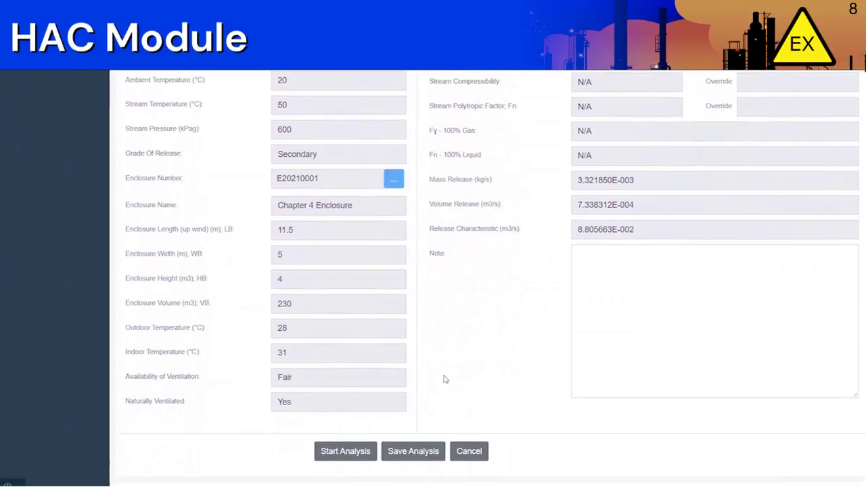
{"action": "left_click", "coordinate": [346, 453]}
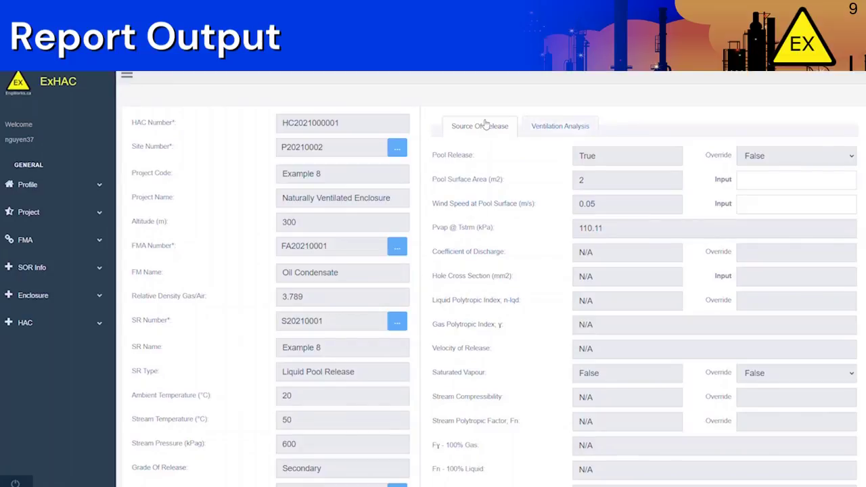
Review the Ventilation Analysis tab: Diffusive release, 1.28 m extents, Zone 2, ACPH 5.74.
{"action": "scroll", "coordinate": [486, 124], "scroll_direction": "down", "scroll_amount": 4}
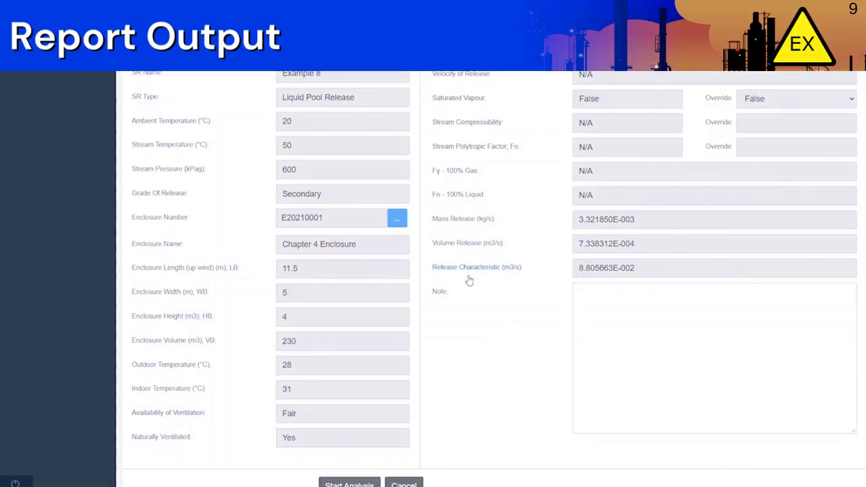
{"action": "scroll", "coordinate": [469, 280], "scroll_direction": "up", "scroll_amount": 4}
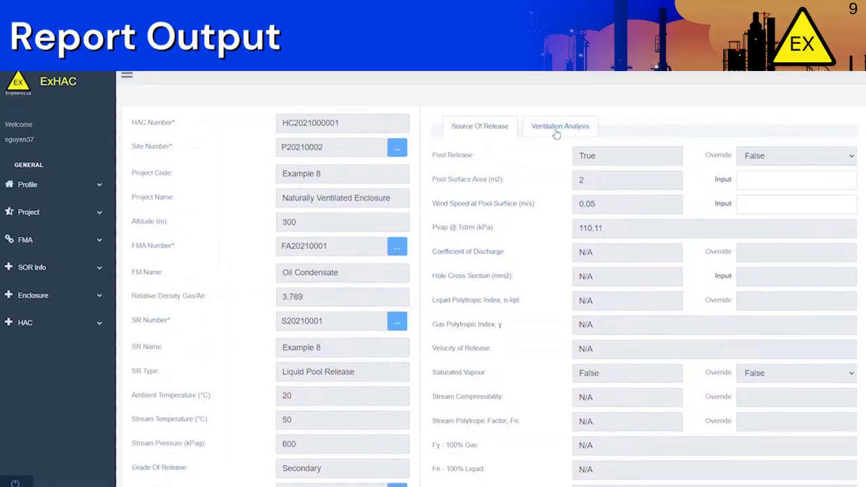
{"action": "left_click", "coordinate": [555, 132]}
{"action": "scroll", "coordinate": [518, 243], "scroll_direction": "down", "scroll_amount": 1}
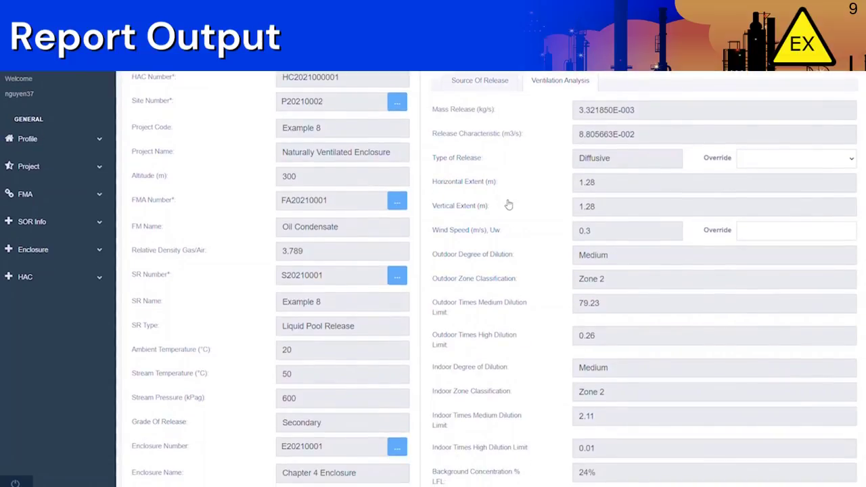
{"action": "scroll", "coordinate": [509, 203], "scroll_direction": "down", "scroll_amount": 2}
{"action": "scroll", "coordinate": [510, 203], "scroll_direction": "down", "scroll_amount": 9}
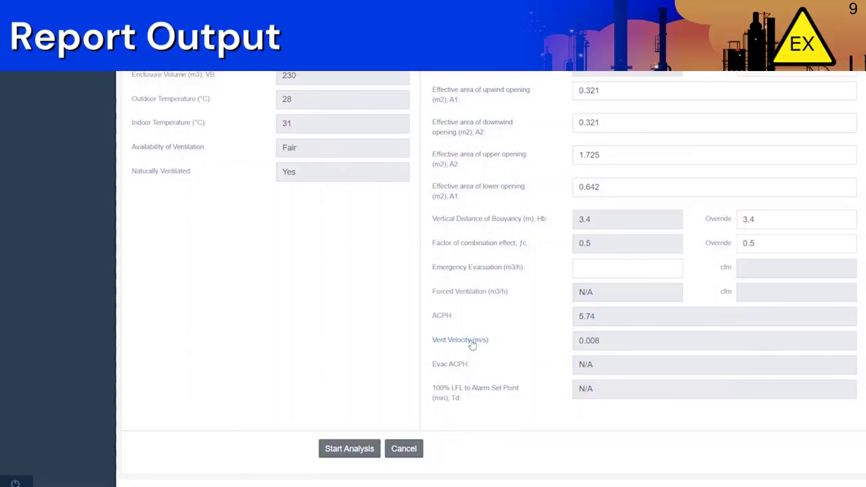
{"action": "scroll", "coordinate": [474, 342], "scroll_direction": "up", "scroll_amount": 10}
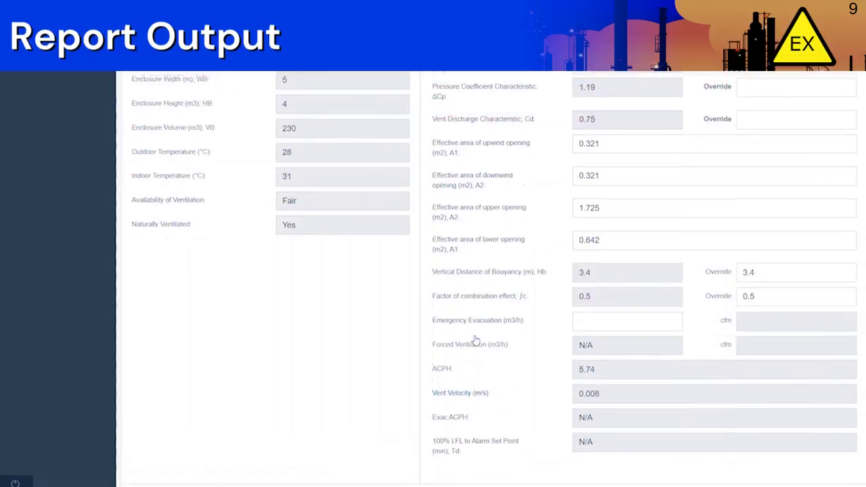
{"action": "left_click", "coordinate": [93, 285]}
{"action": "left_click", "coordinate": [57, 327]}
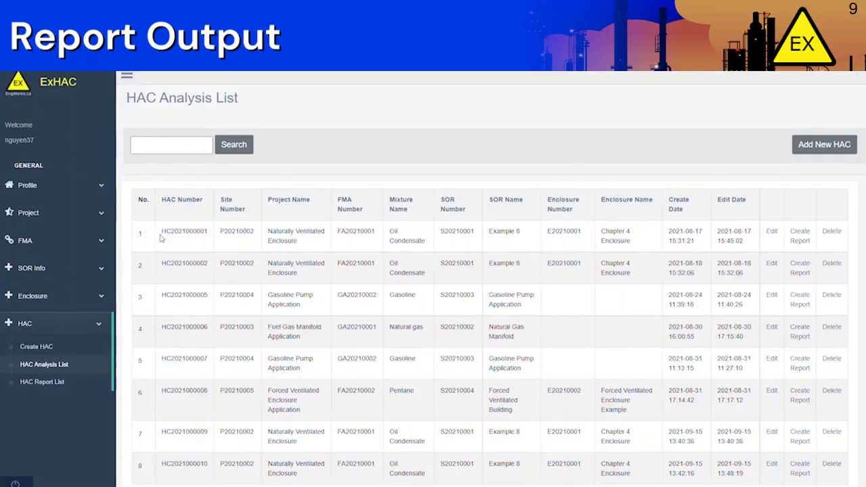
{"action": "left_click", "coordinate": [800, 237]}
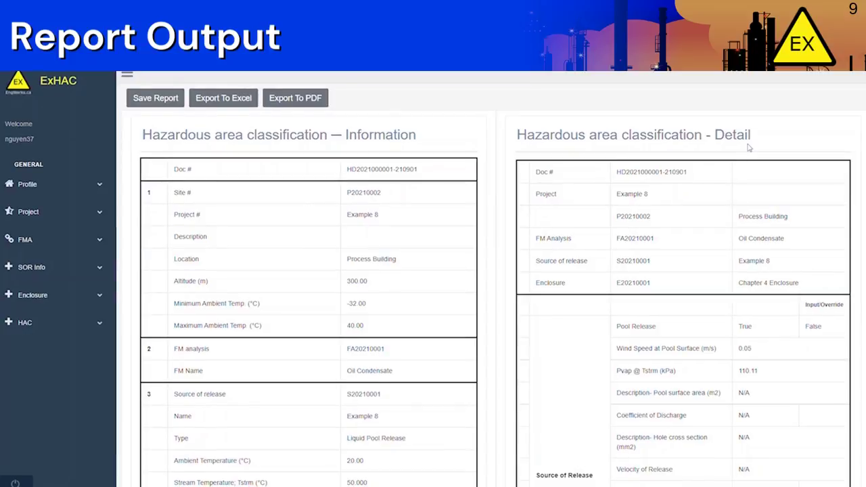
{"action": "scroll", "coordinate": [731, 156], "scroll_direction": "down", "scroll_amount": 2}
{"action": "scroll", "coordinate": [734, 163], "scroll_direction": "down", "scroll_amount": 7}
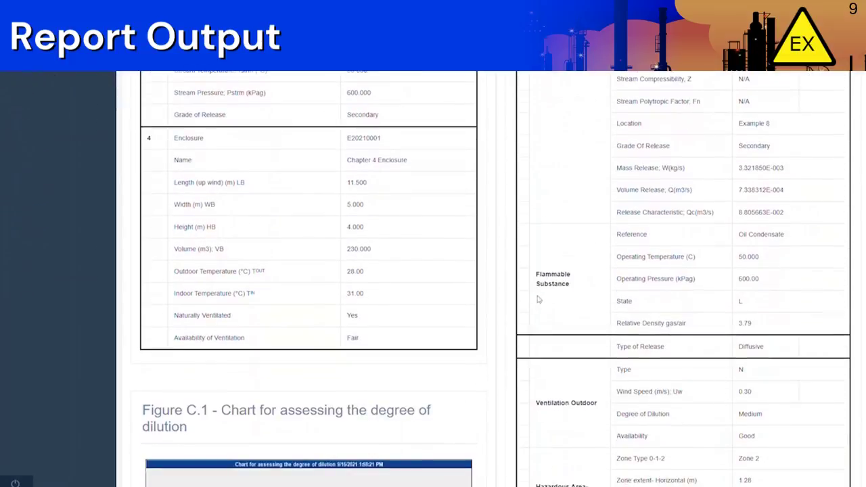
{"action": "scroll", "coordinate": [492, 329], "scroll_direction": "down", "scroll_amount": 1}
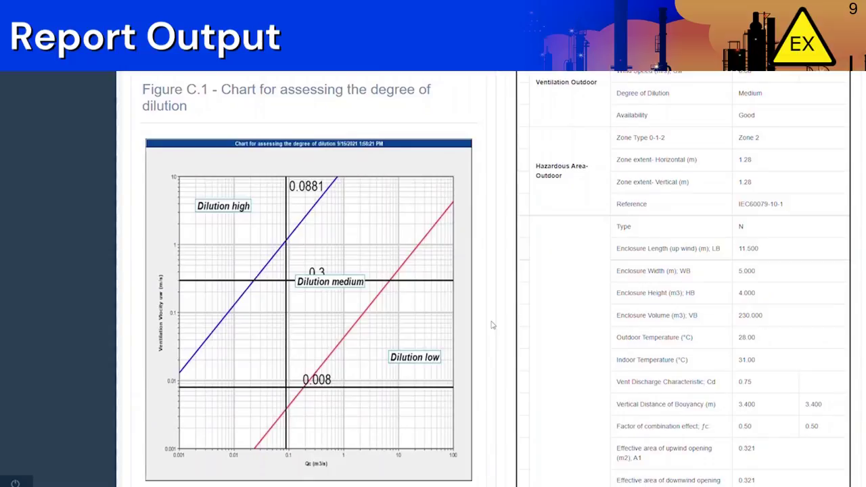
{"action": "scroll", "coordinate": [492, 325], "scroll_direction": "down", "scroll_amount": 5}
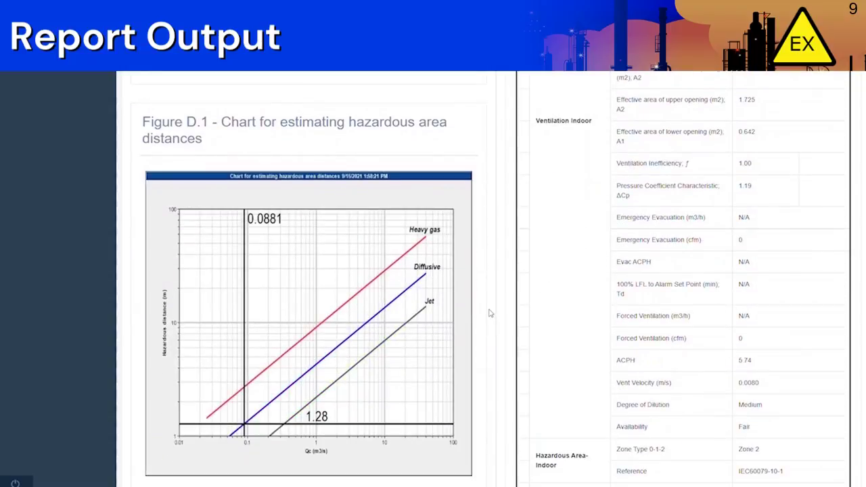
{"action": "scroll", "coordinate": [491, 313], "scroll_direction": "down", "scroll_amount": 6}
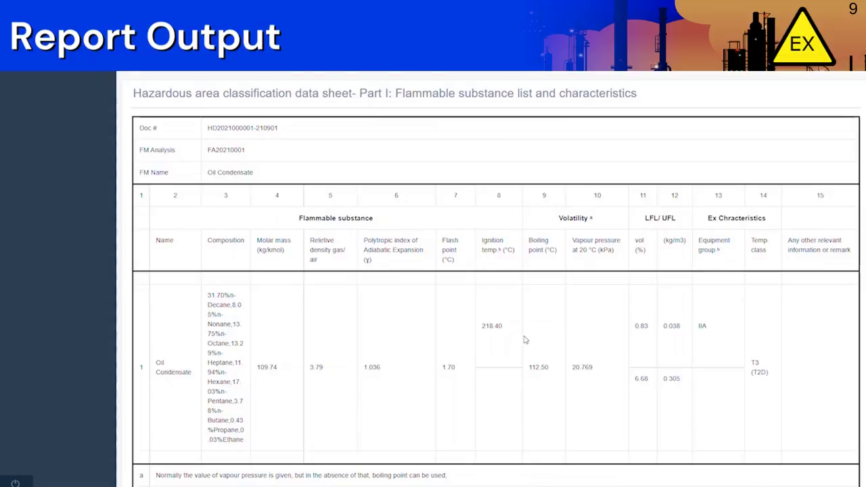
{"action": "scroll", "coordinate": [533, 333], "scroll_direction": "down", "scroll_amount": 3}
{"action": "scroll", "coordinate": [535, 333], "scroll_direction": "down", "scroll_amount": 1}
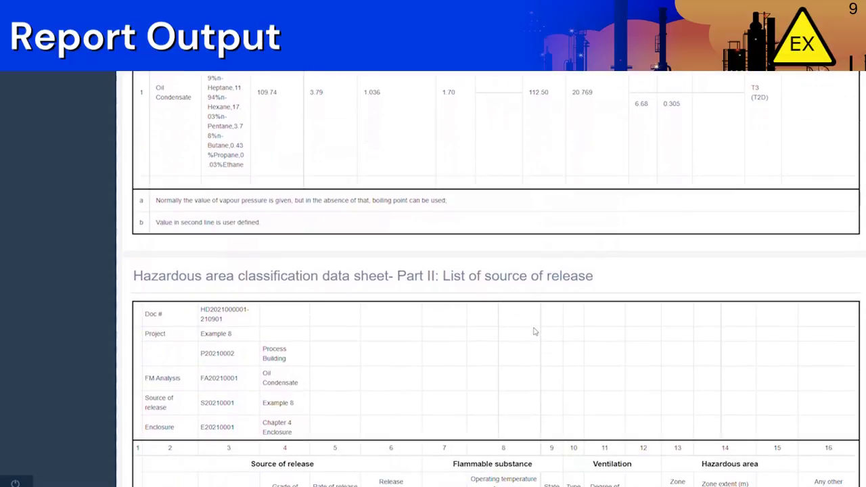
{"action": "scroll", "coordinate": [535, 332], "scroll_direction": "down", "scroll_amount": 2}
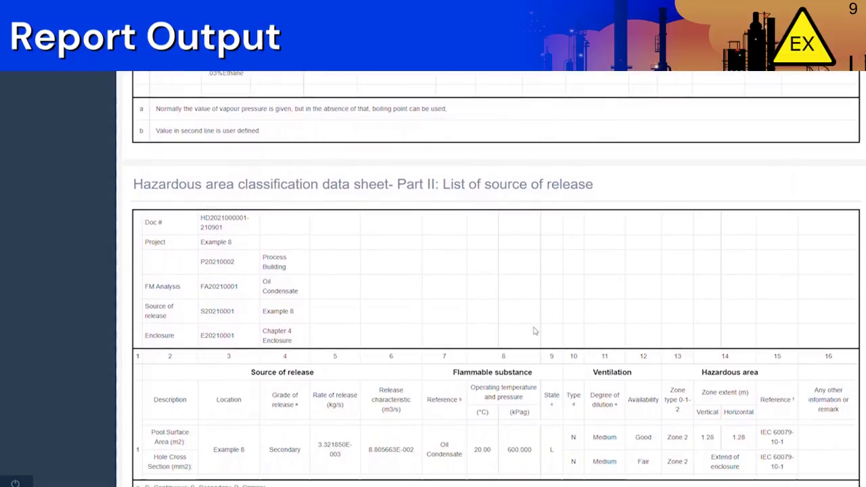
{"action": "scroll", "coordinate": [535, 331], "scroll_direction": "down", "scroll_amount": 1}
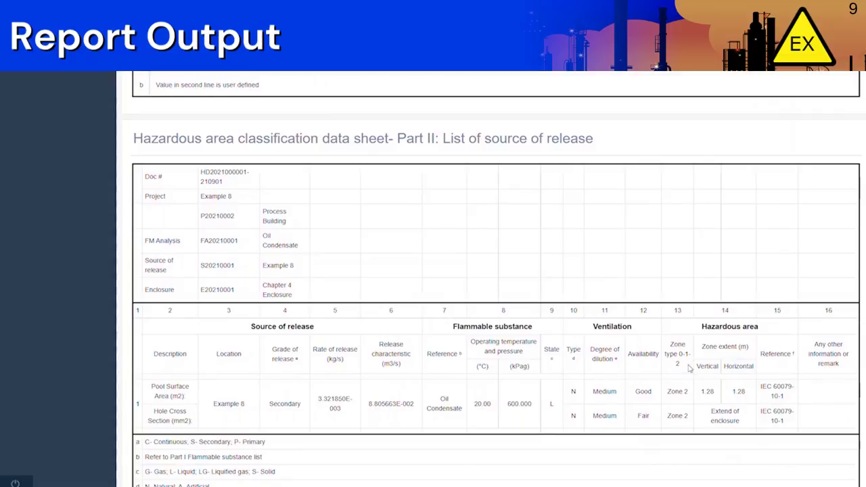
{"action": "scroll", "coordinate": [694, 366], "scroll_direction": "down", "scroll_amount": 3}
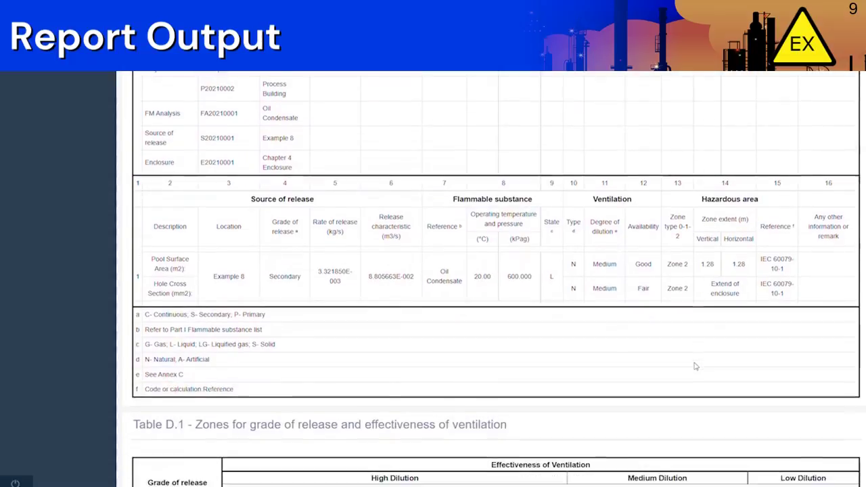
{"action": "scroll", "coordinate": [695, 367], "scroll_direction": "down", "scroll_amount": 3}
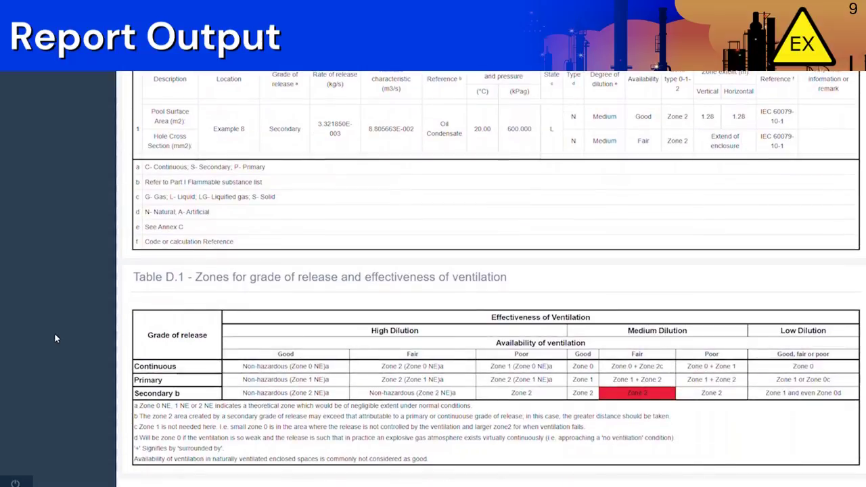